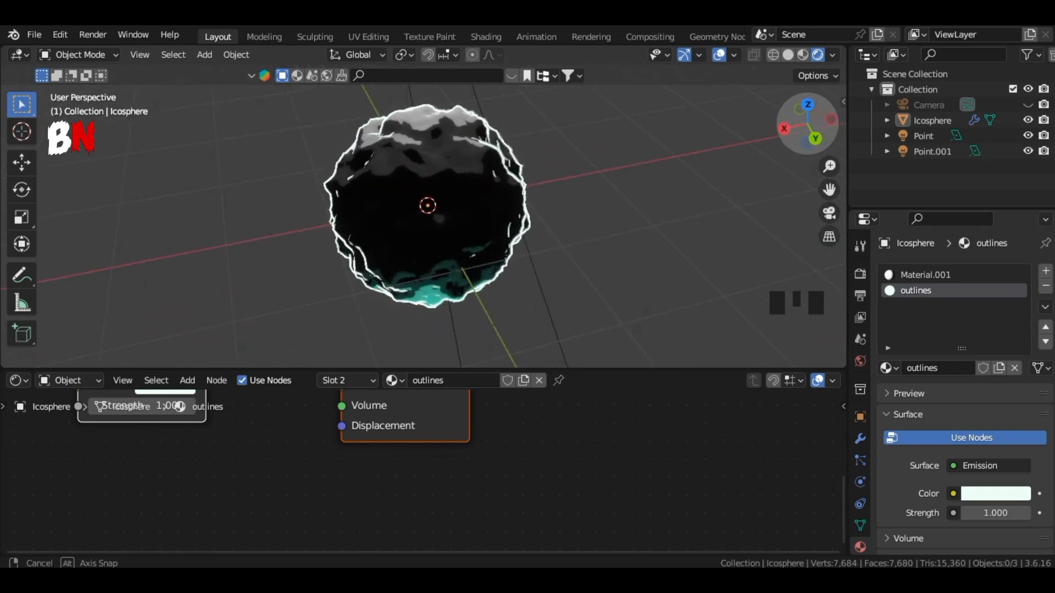
Step: Delete the default scene objects and add an ico sphere at the origin
middle_drag(528, 225, 212, 239)
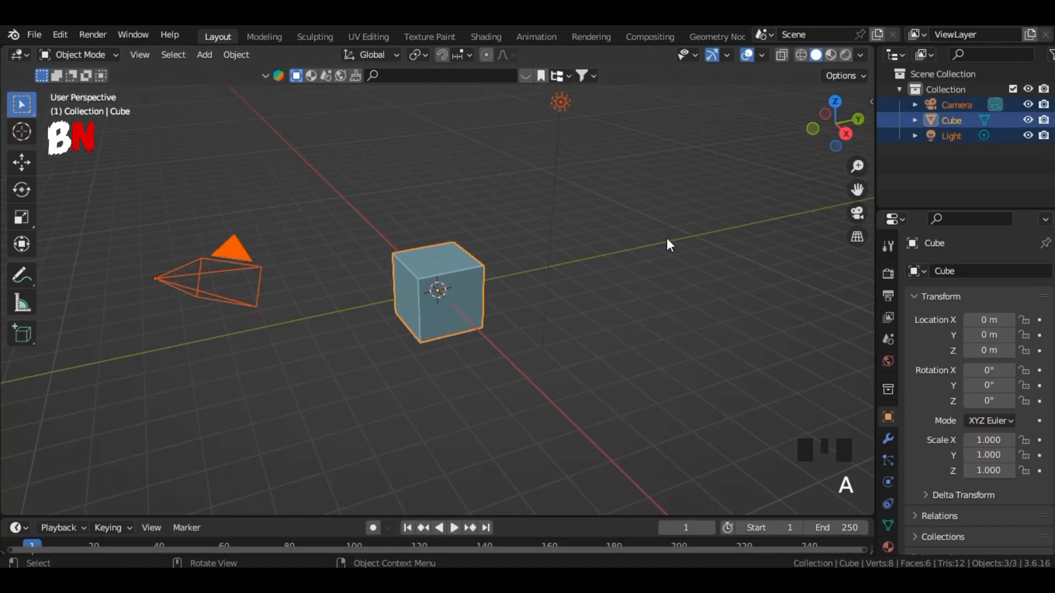
key(Delete)
key(shift+a)
mouse_move(667, 238)
click(723, 301)
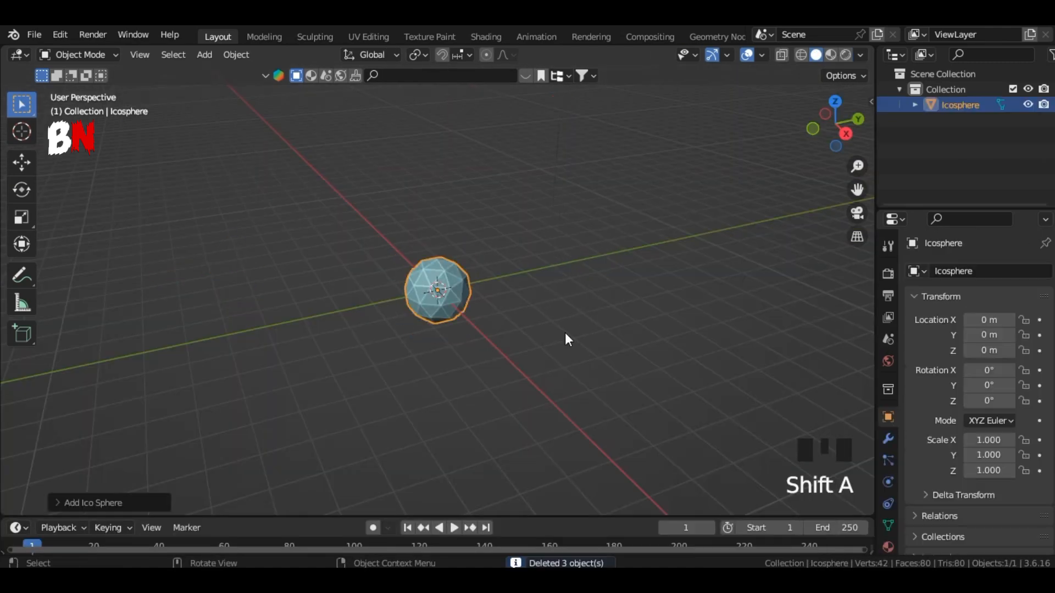
Step: Set the new ico sphere's subdivisions to 3 and deselect it
scroll(565, 339, up, 3)
click(110, 506)
click(253, 351)
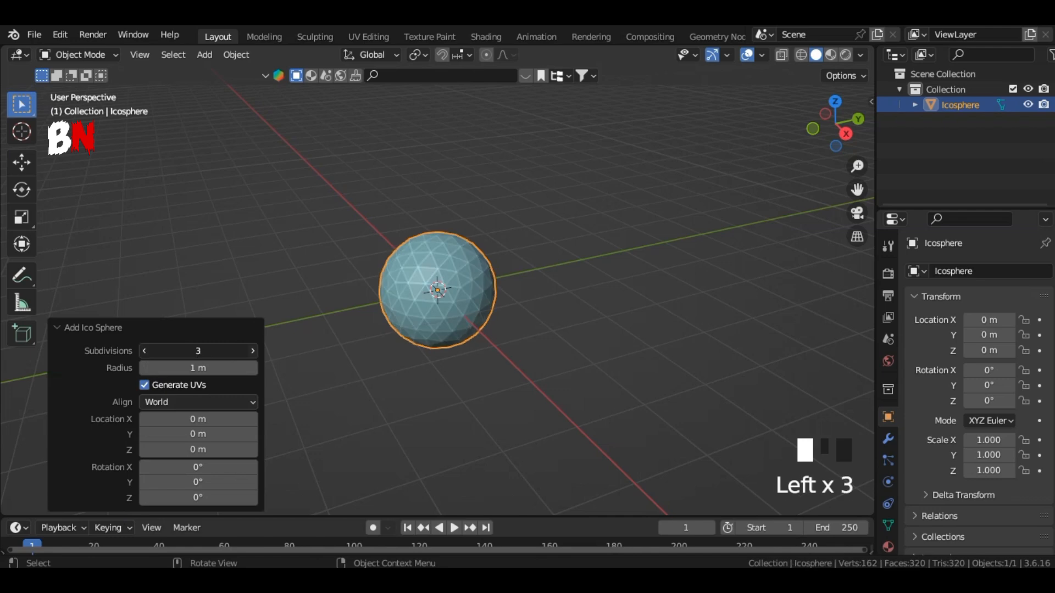
click(253, 351)
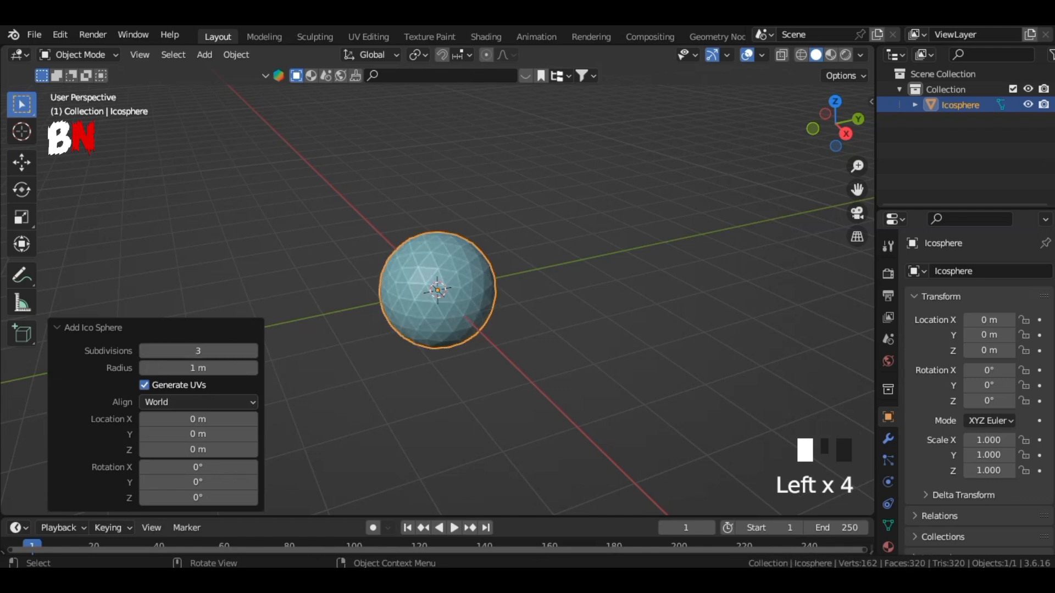
click(552, 315)
Step: Change the view transform in the scene's color management render settings
click(888, 274)
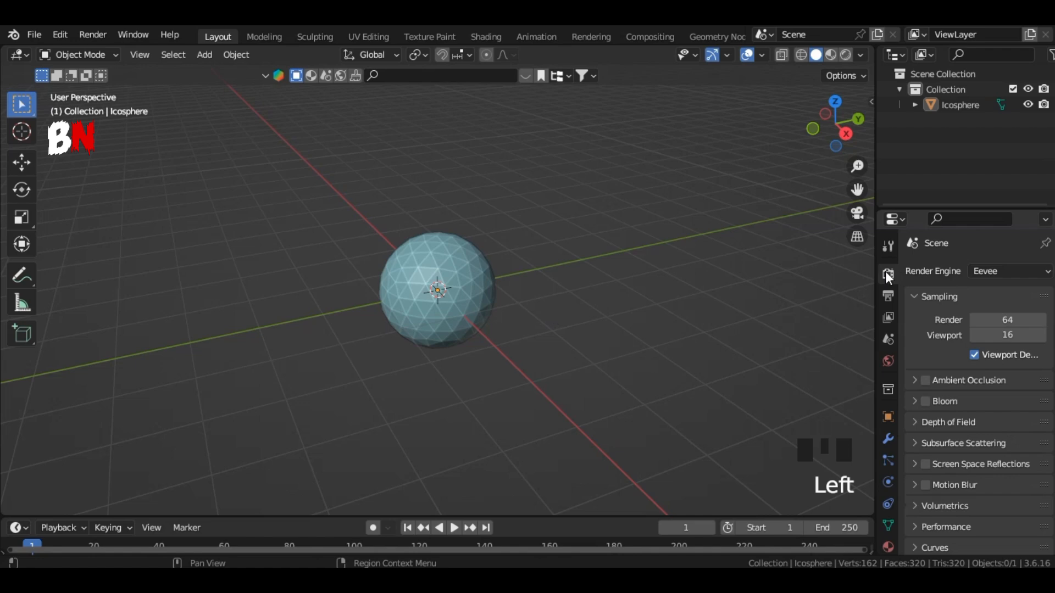
scroll(997, 467, down, 6)
click(929, 544)
scroll(1001, 486, down, 4)
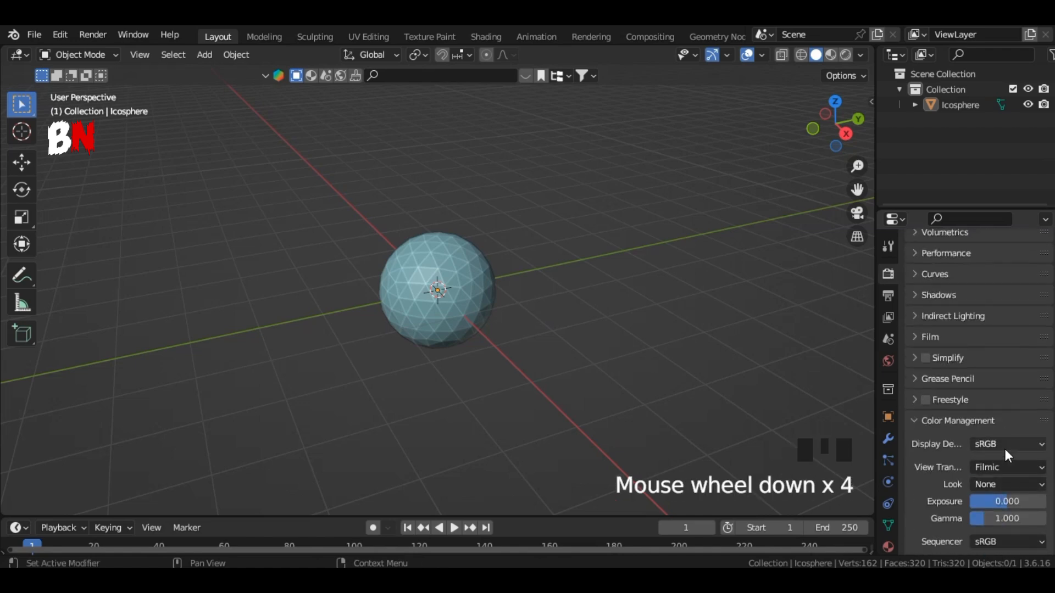
click(1007, 467)
click(983, 449)
click(923, 421)
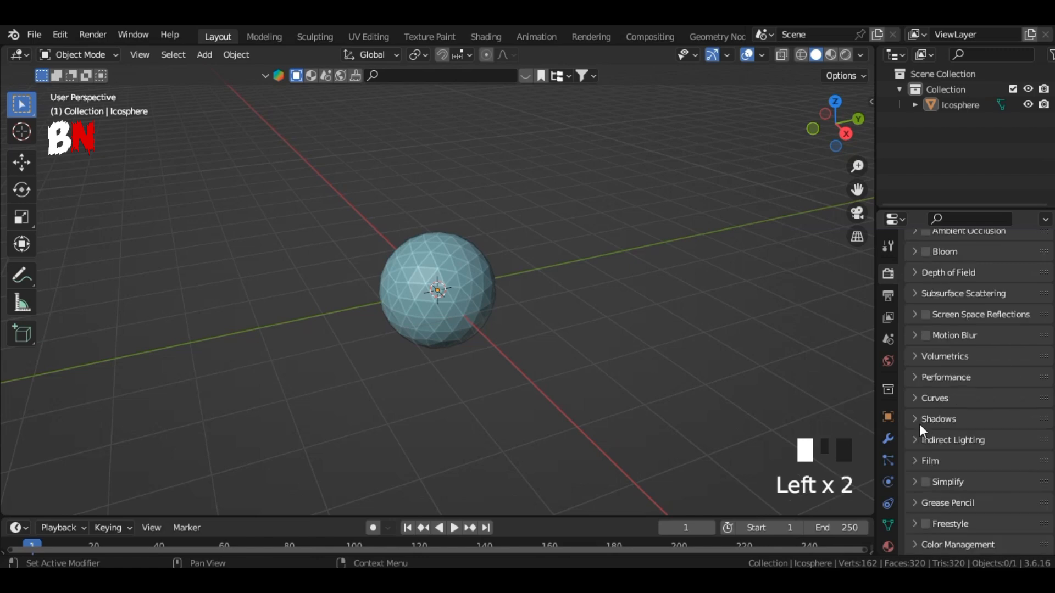
Step: Add a Subdivision Surface modifier to the icosphere and set its viewport level to 2
click(888, 434)
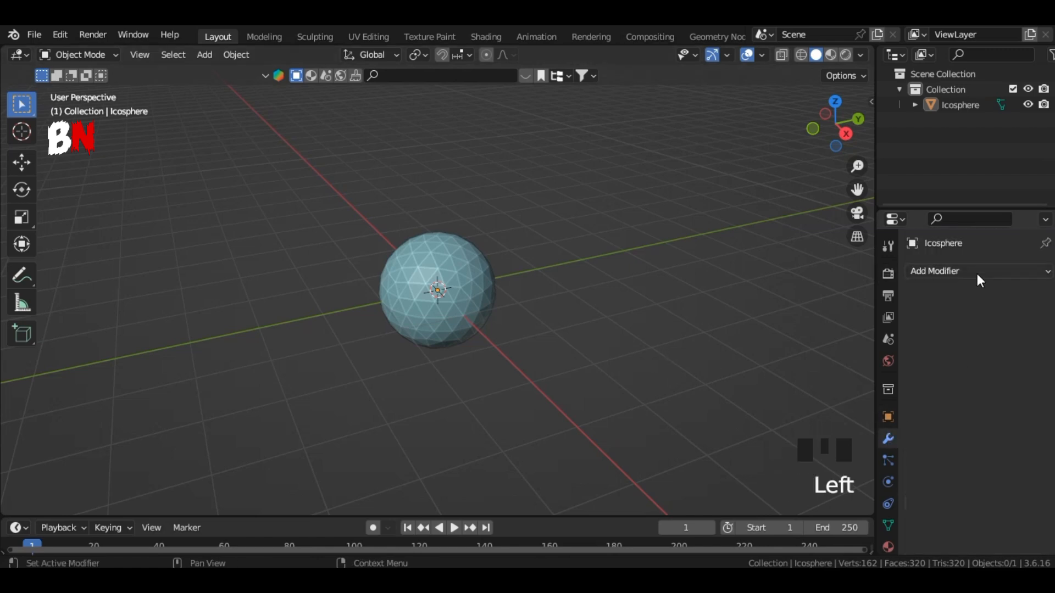
click(977, 274)
scroll(796, 398, down, 3)
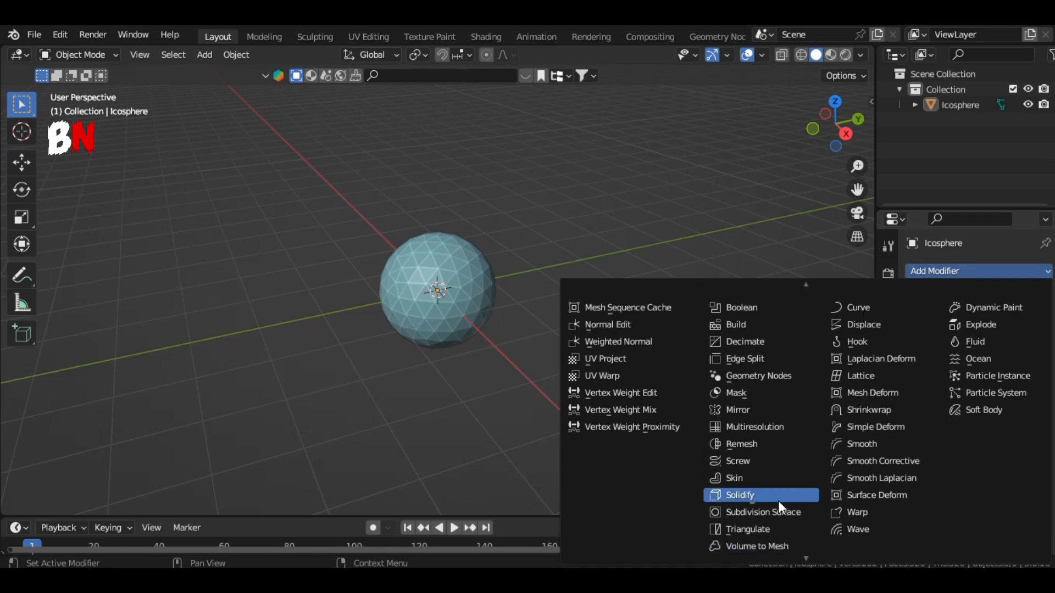
click(778, 512)
click(1027, 374)
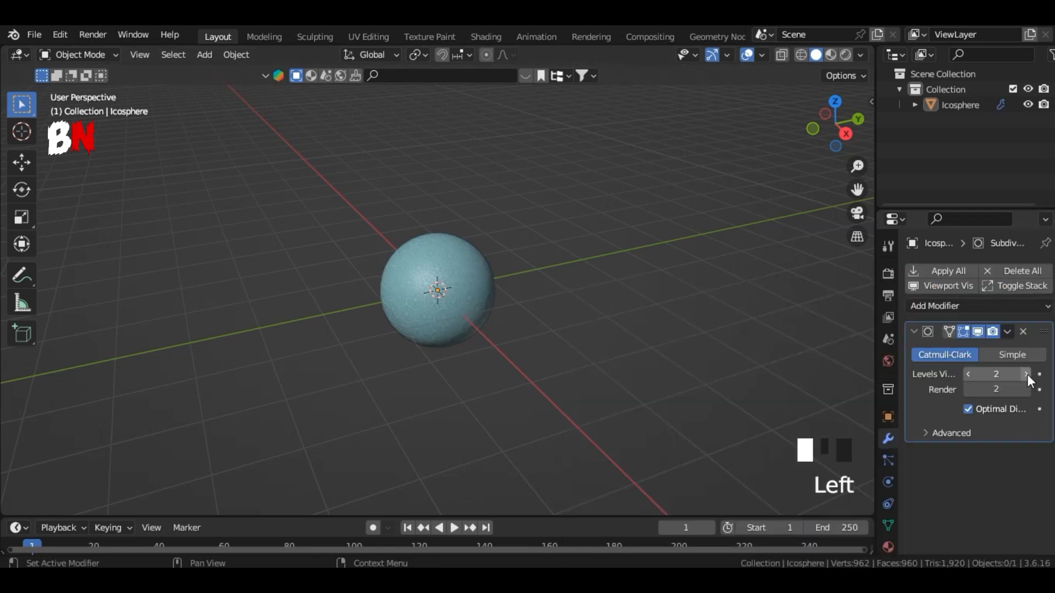
Step: Add a Displace modifier to the icosphere and create a new texture for it
click(977, 304)
scroll(763, 170, up, 1)
scroll(766, 167, up, 4)
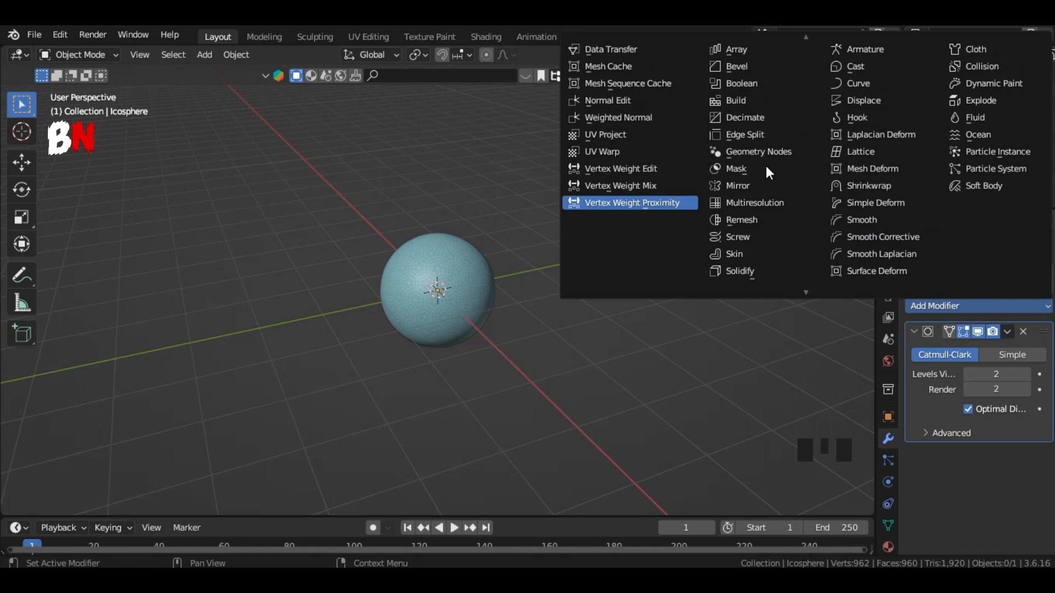
click(871, 100)
scroll(951, 468, down, 2)
click(978, 433)
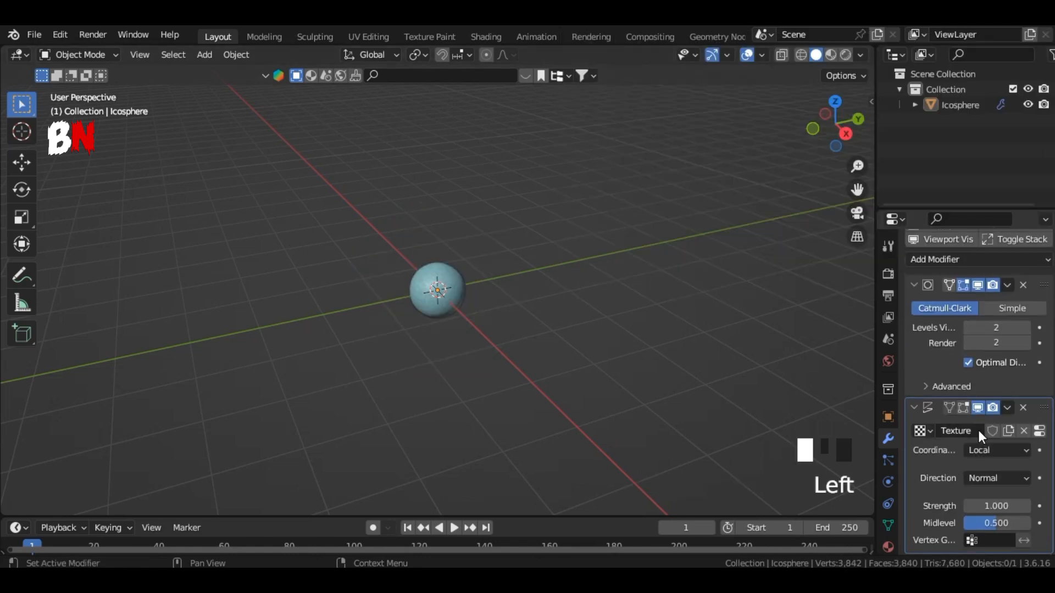
Step: Widen the properties area and switch the Displace texture's type from image to a procedural texture
click(887, 549)
scroll(889, 522, down, 2)
click(888, 538)
scroll(1001, 447, down, 2)
drag(875, 414, 815, 411)
scroll(943, 330, up, 2)
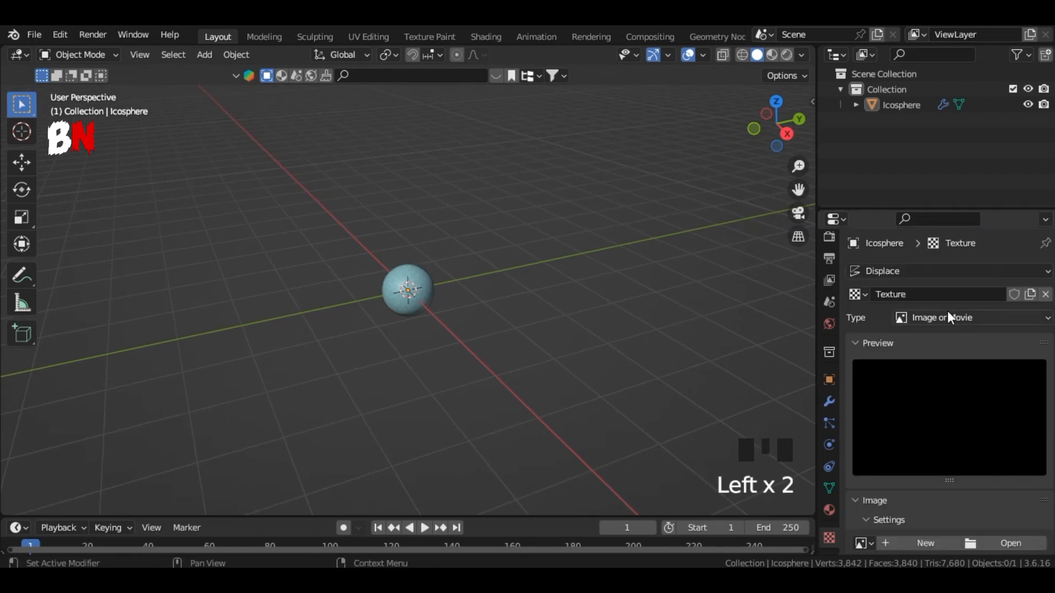
click(949, 316)
click(945, 367)
scroll(923, 472, down, 5)
Step: Set the Displace modifier's strength to 0.3
click(829, 401)
scroll(892, 502, down, 2)
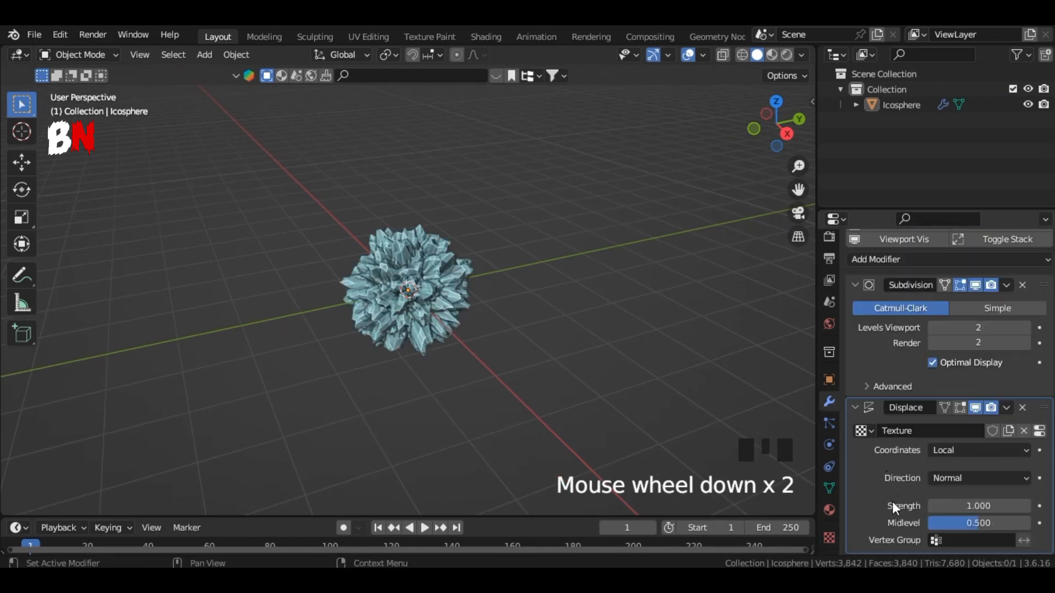
drag(961, 507, 1000, 506)
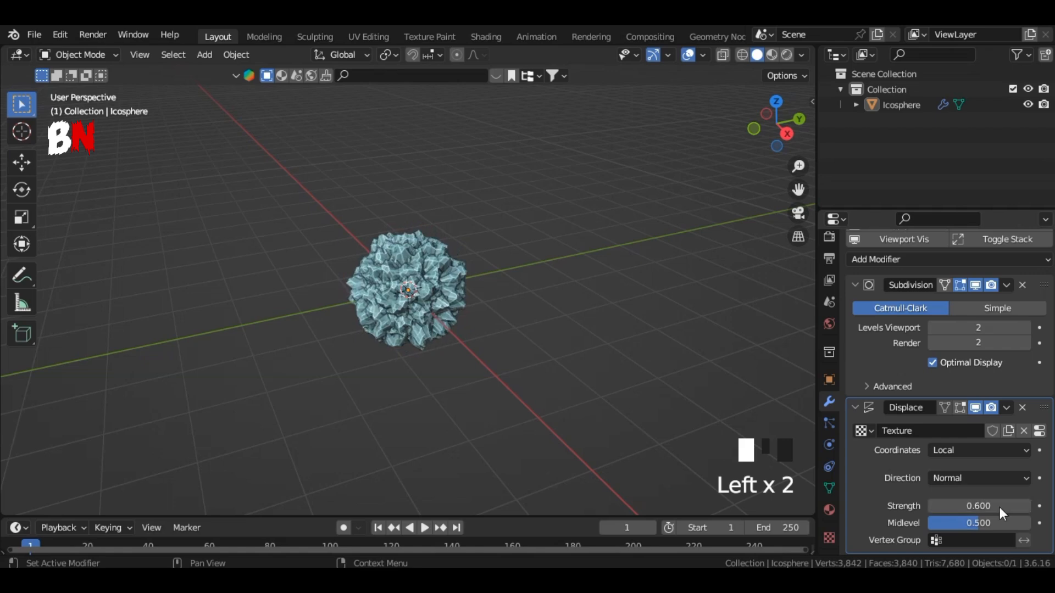
click(934, 505)
click(934, 505)
click(934, 504)
scroll(747, 264, up, 3)
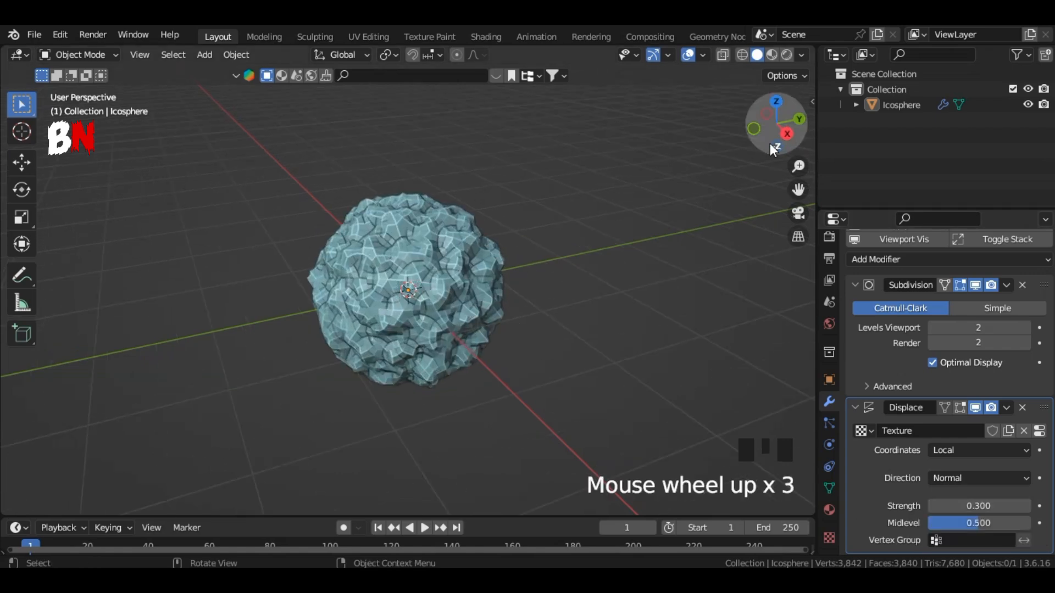
Step: Widen the 3D viewport slightly and switch it to rendered shading
drag(774, 149, 624, 272)
drag(817, 351, 849, 360)
click(860, 380)
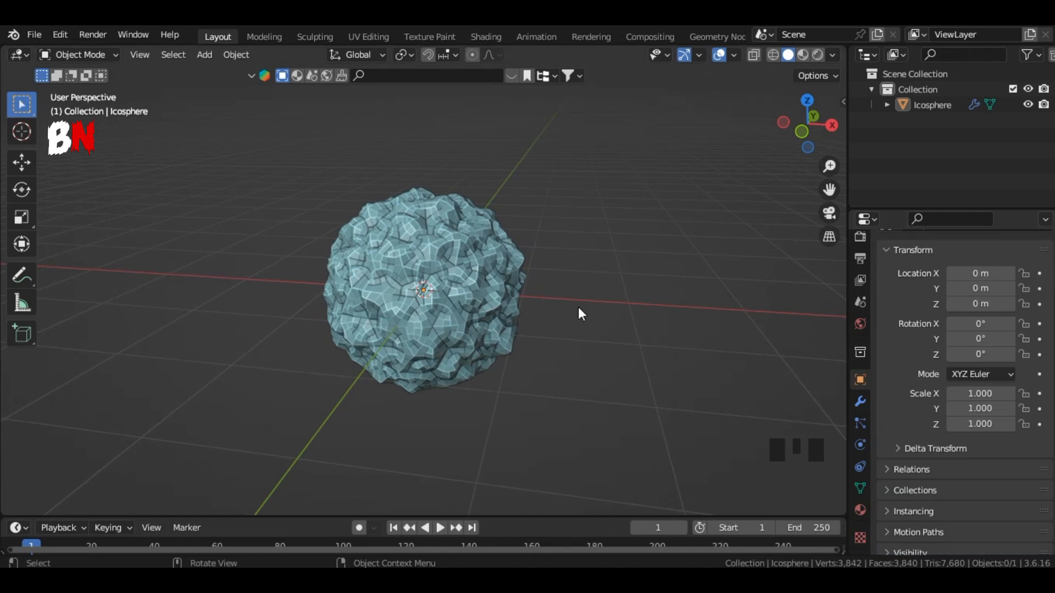
scroll(578, 307, down, 3)
click(818, 55)
drag(794, 130, 843, 130)
Step: Add a point light and raise it about 2.51 m along Z above the icosphere
key(shift+a)
mouse_move(615, 446)
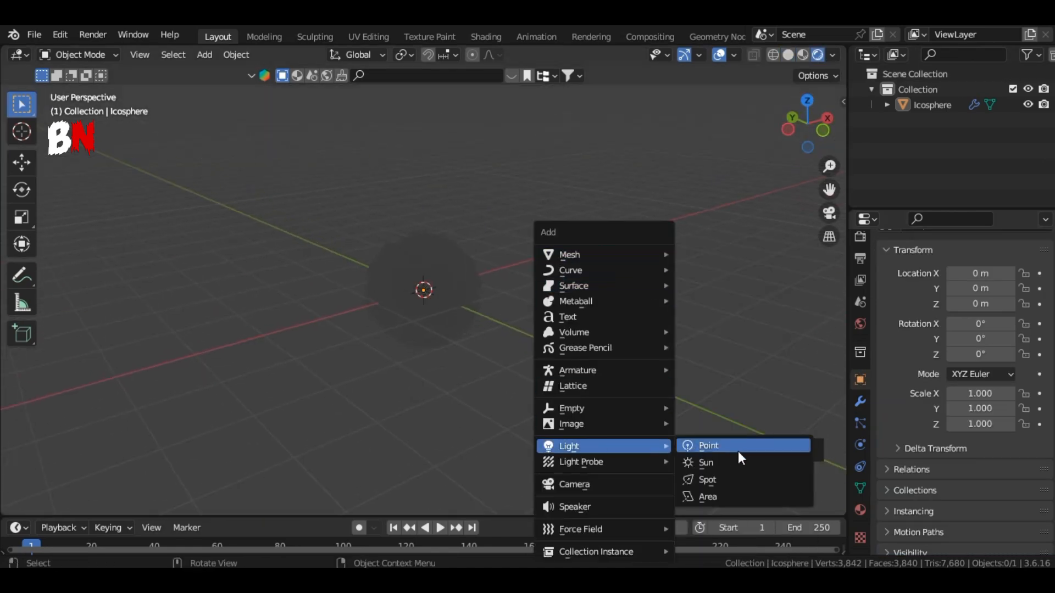
click(740, 450)
click(373, 378)
click(435, 308)
key(g)
key(z)
click(530, 151)
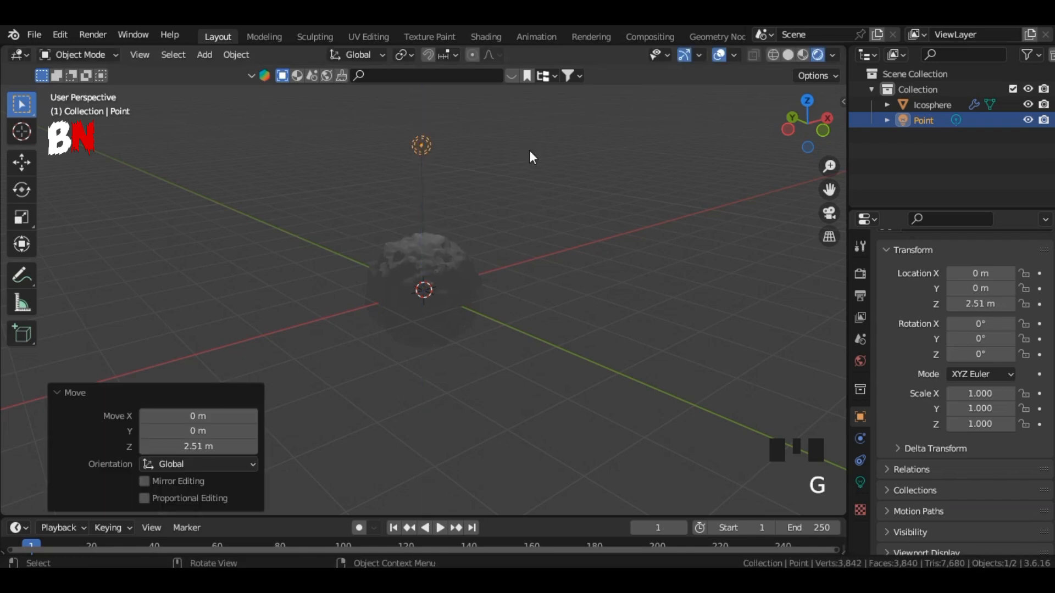
Step: Set the point light's power to 80 W
double_click(421, 144)
click(861, 481)
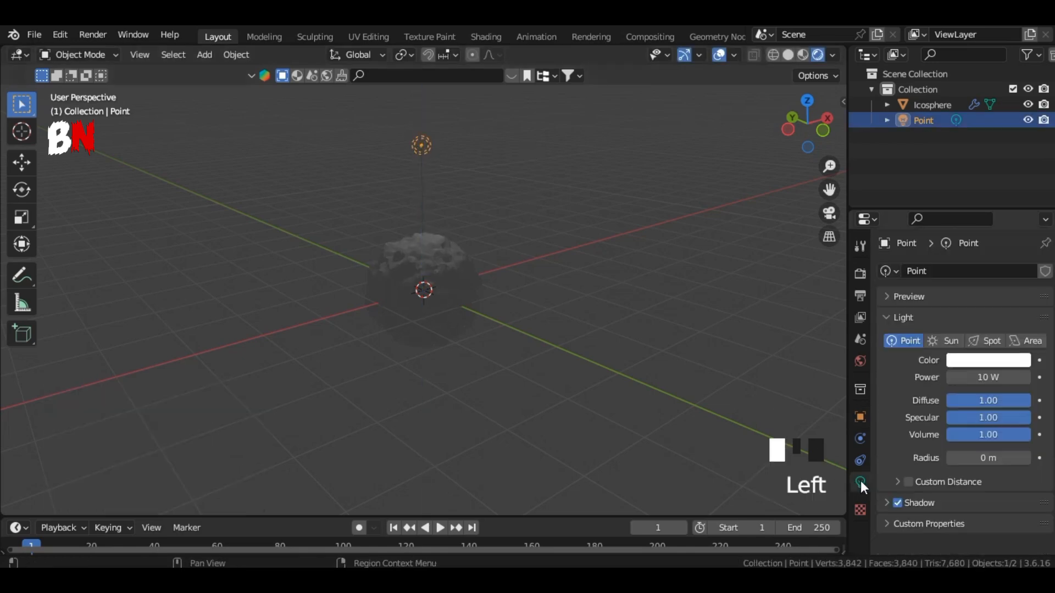
click(999, 378)
text(80)
key(Return)
Step: Move the point light about -1.91 m along Y and disable its shadow
click(788, 130)
key(g)
key(y)
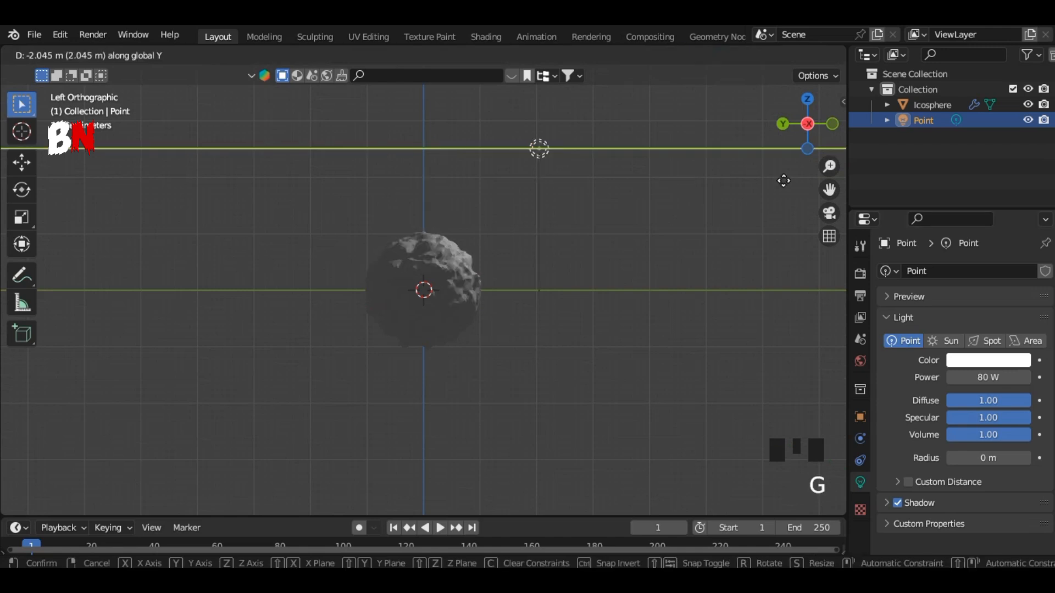
click(634, 154)
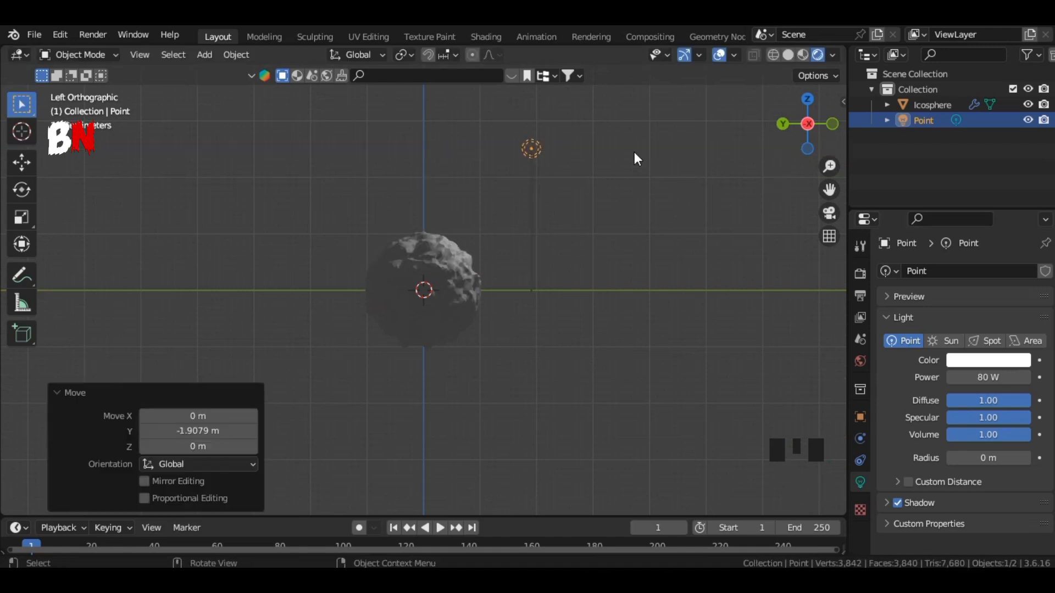
click(898, 504)
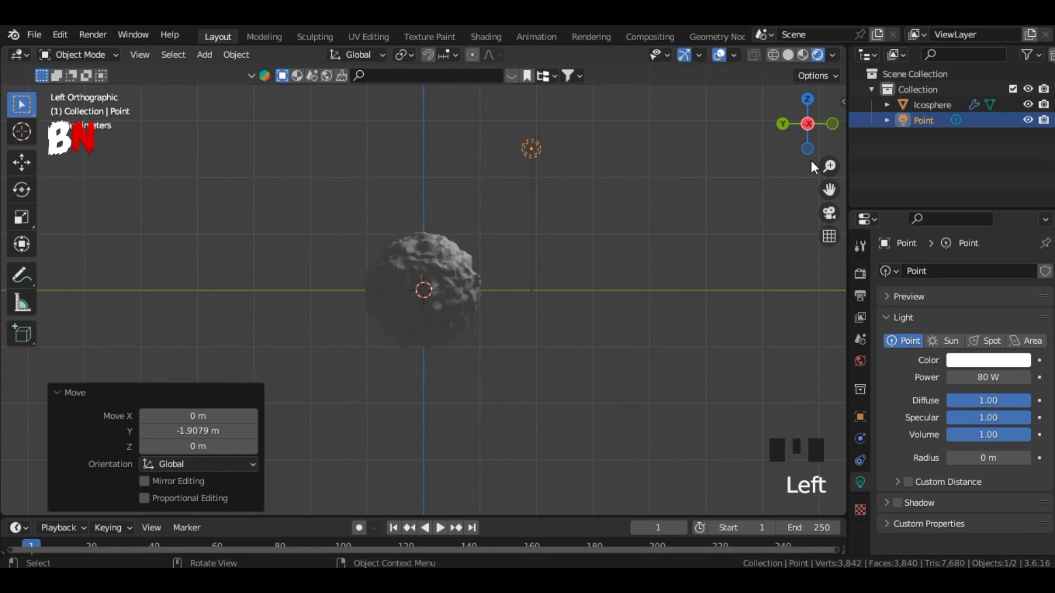
Step: Add a second point light and move it about 2.14 m along Y
drag(808, 133, 660, 144)
key(shift+a)
mouse_move(698, 321)
click(761, 320)
key(g)
key(y)
click(690, 324)
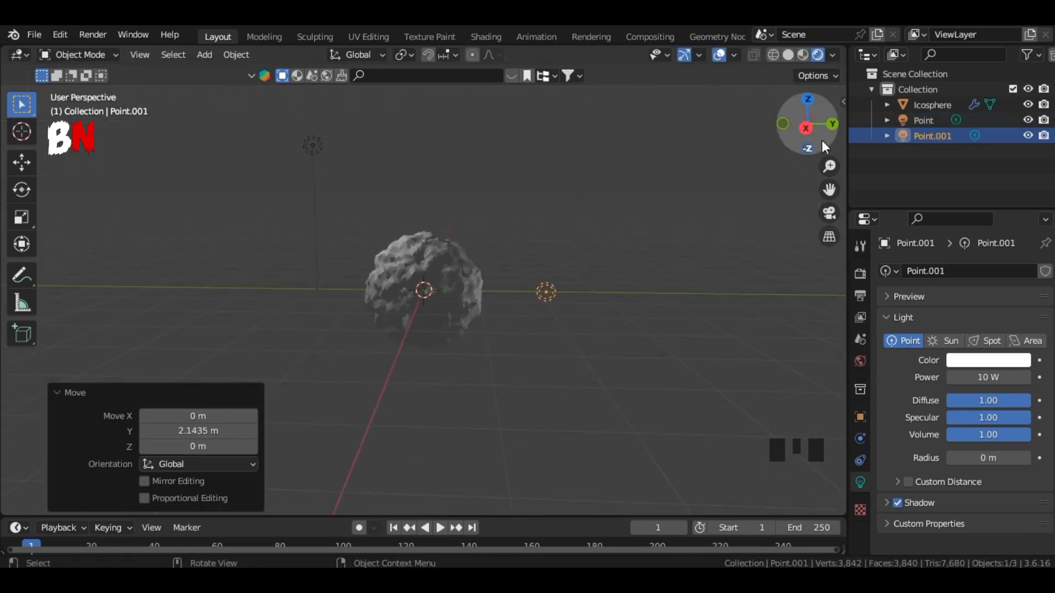
Step: Lower the second point light along Z below the icosphere and shift it along Y closer to the sphere
click(807, 126)
key(g)
key(z)
click(640, 404)
key(g)
key(y)
click(615, 390)
key(g)
key(z)
right_click(613, 435)
Step: Set the second light's power to 31 W and tint it pale pink with hue 0.941 and saturation 0.156
click(644, 396)
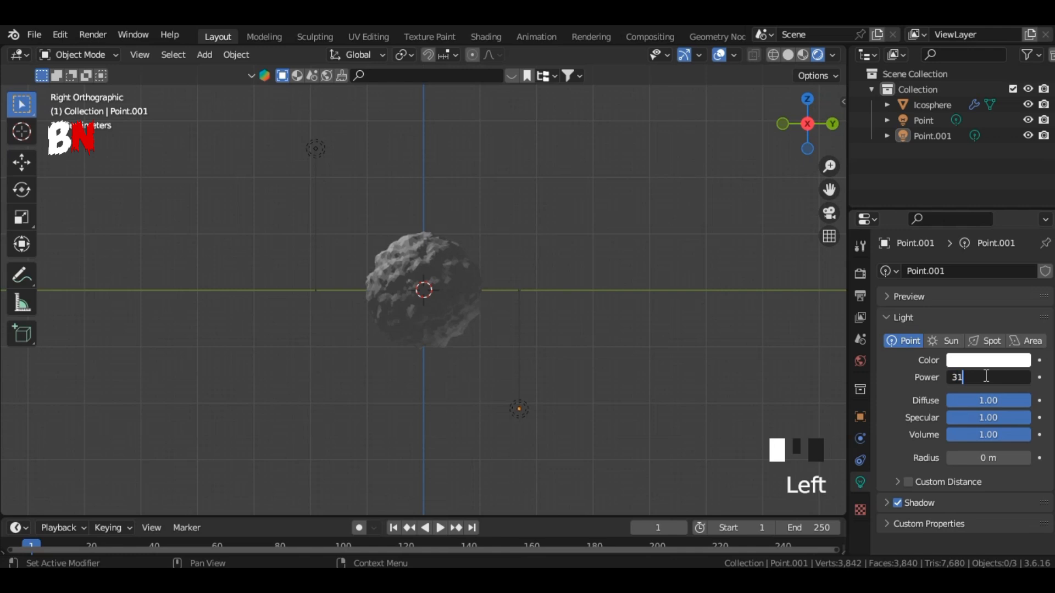
key(Return)
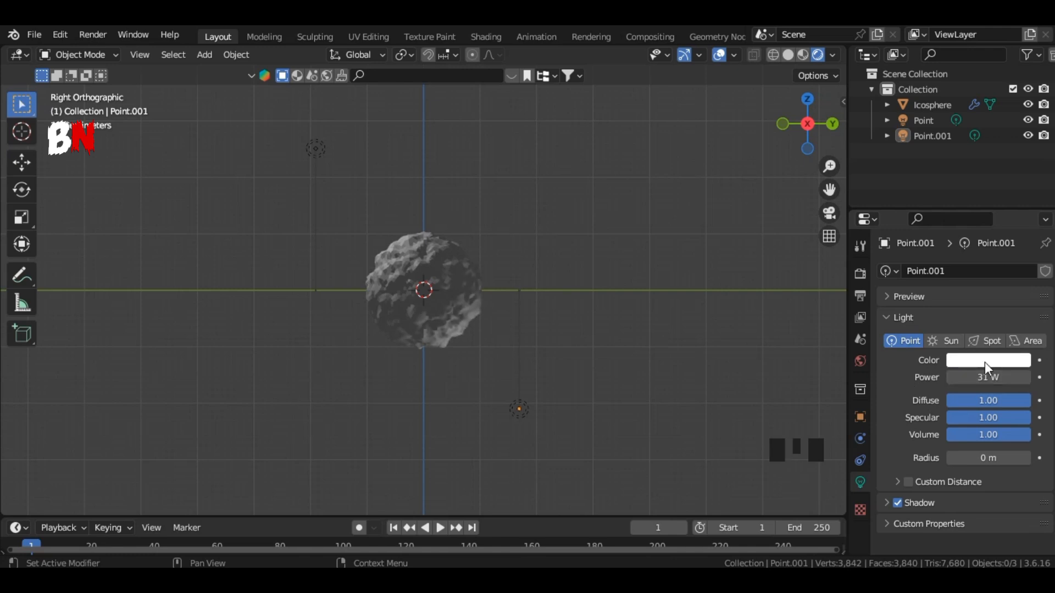
click(985, 362)
mouse_move(957, 208)
mouse_down()
mouse_move(967, 219)
mouse_move(937, 236)
mouse_move(966, 224)
mouse_up()
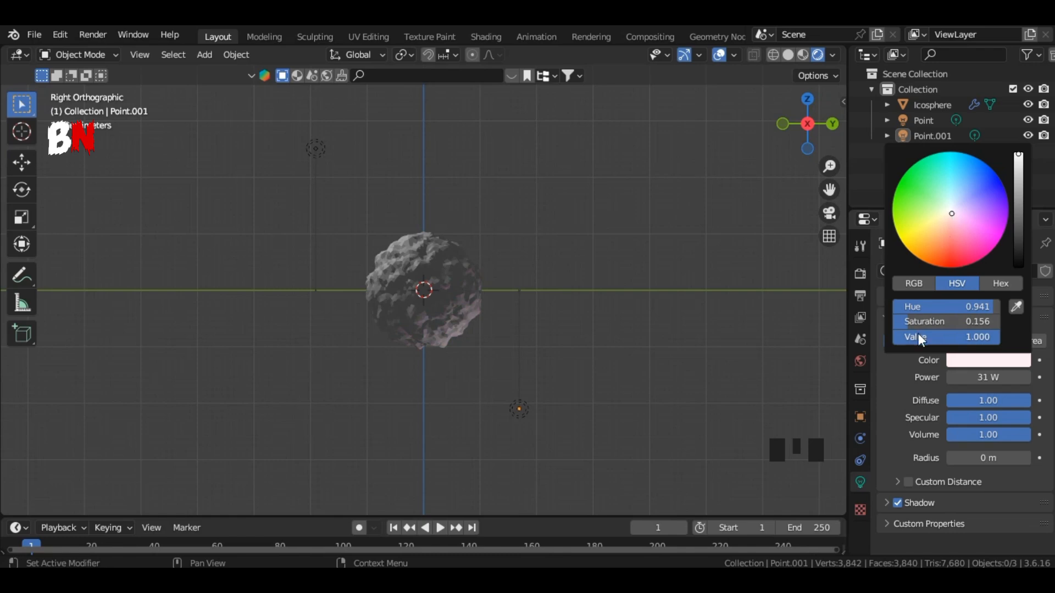
Step: Enlarge the timeline area, turn it into a Shader Editor and hide its sidebar
drag(524, 516, 550, 314)
drag(803, 126, 840, 156)
scroll(495, 220, up, 1)
click(19, 326)
click(58, 471)
key(n)
Step: Create a new material on the icosphere and delete its Principled BSDF node
click(410, 250)
click(457, 325)
middle_drag(511, 477, 512, 437)
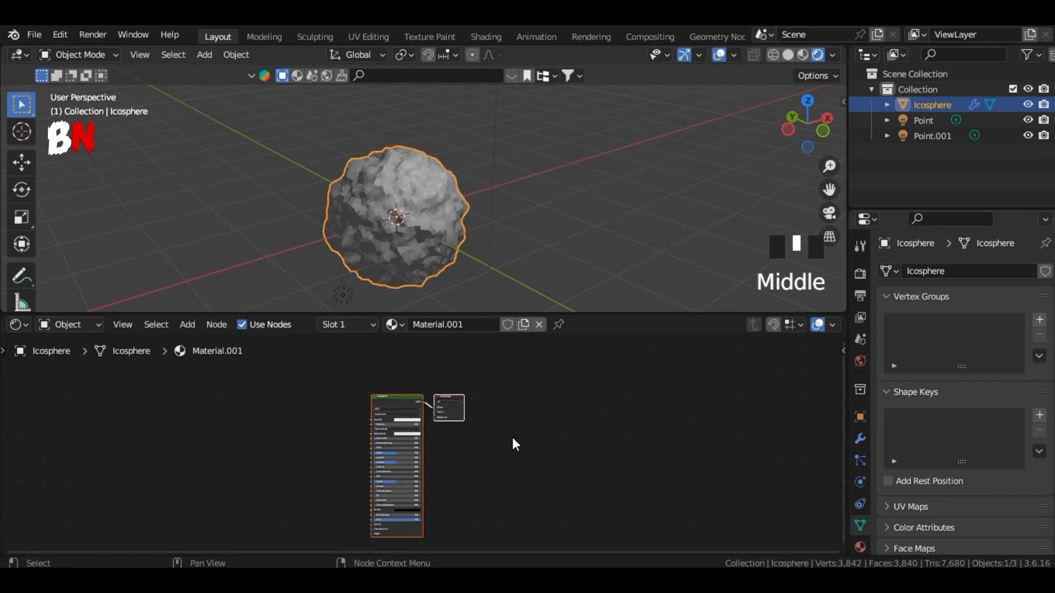
scroll(513, 438, up, 9)
middle_drag(489, 379, 520, 482)
click(394, 376)
key(Delete)
Step: Move the Material Output node aside and add a Diffuse BSDF node well before it
click(524, 379)
drag(525, 379, 711, 403)
key(shift+a)
text(dif)
key(Return)
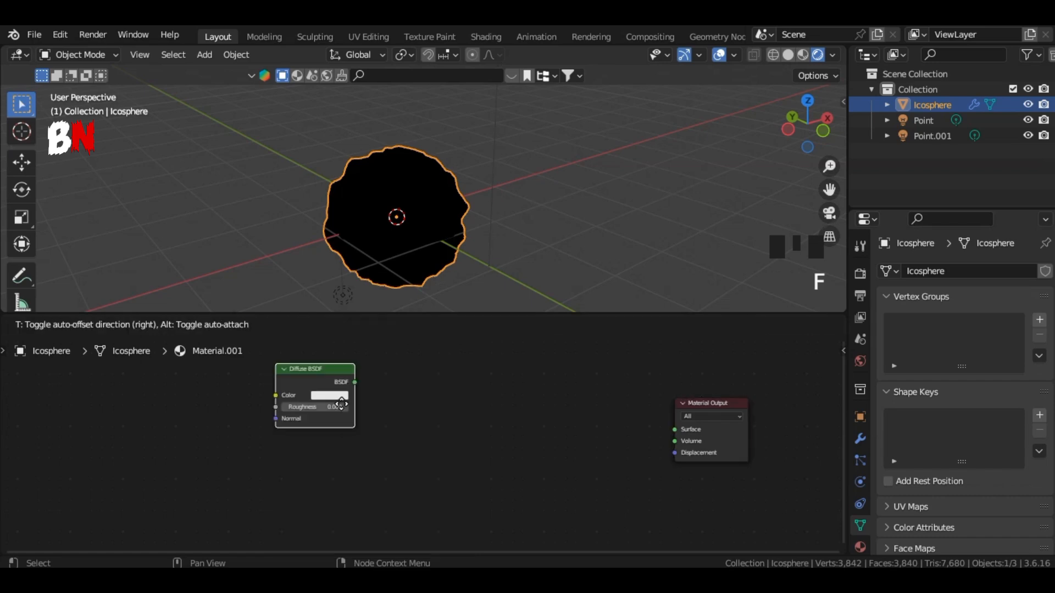
click(235, 444)
Step: Add a Shader to RGB node beside the Diffuse BSDF node
key(shift+a)
text(shader)
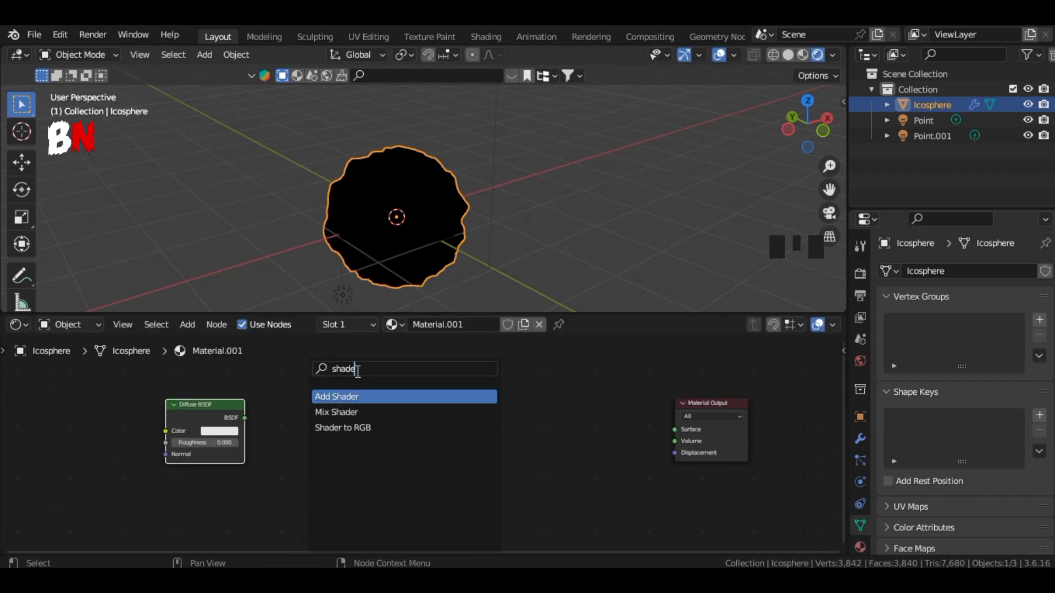
click(366, 427)
click(364, 480)
Step: Add a Color Ramp node after the Shader to RGB node
key(shift+a)
click(379, 374)
text(col)
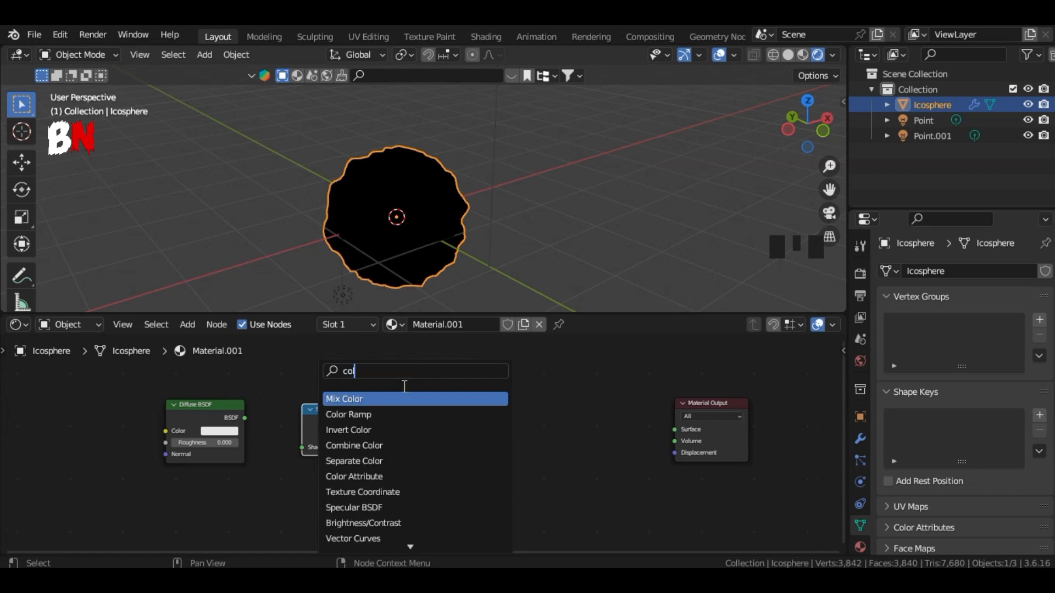
click(399, 415)
click(440, 433)
Step: Add a Hue/Saturation/Value node between the Color Ramp and the Material Output
middle_drag(698, 426, 596, 432)
scroll(596, 432, down, 1)
click(594, 414)
key(shift+a)
text(hue)
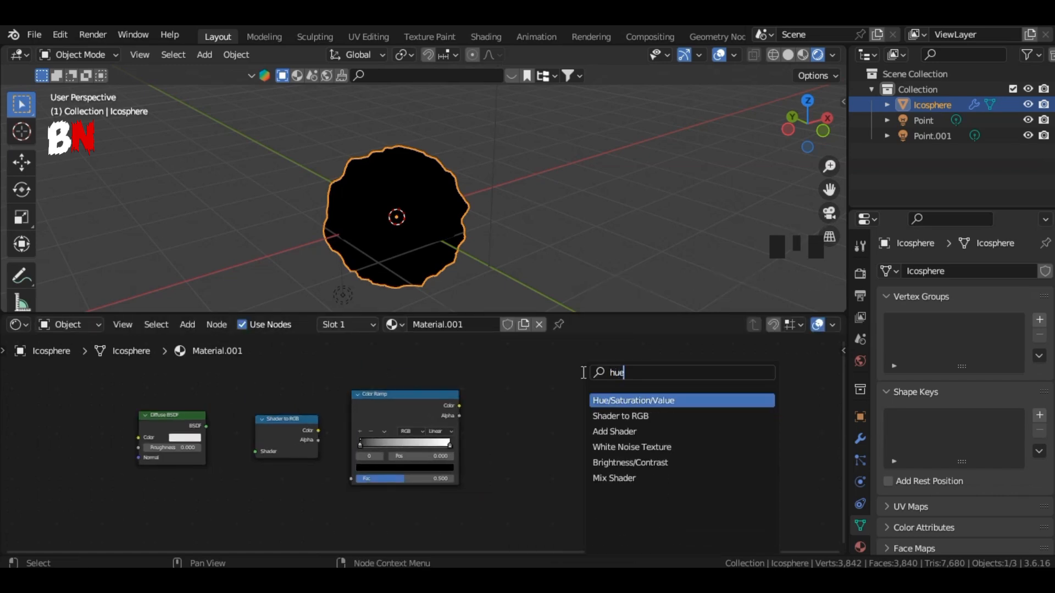
key(Return)
click(548, 429)
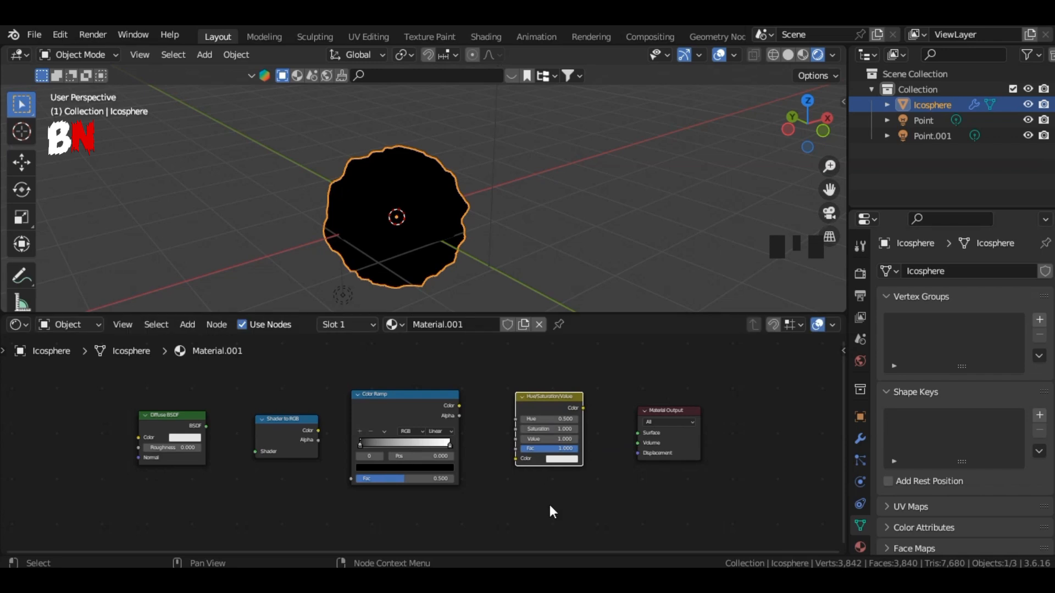
Step: Chain Diffuse BSDF, Shader to RGB, Color Ramp Fac, Hue/Saturation/Value's Value input and Material Output's Surface
scroll(235, 507, up, 3)
drag(149, 422, 209, 454)
drag(290, 427, 332, 487)
drag(469, 395, 508, 415)
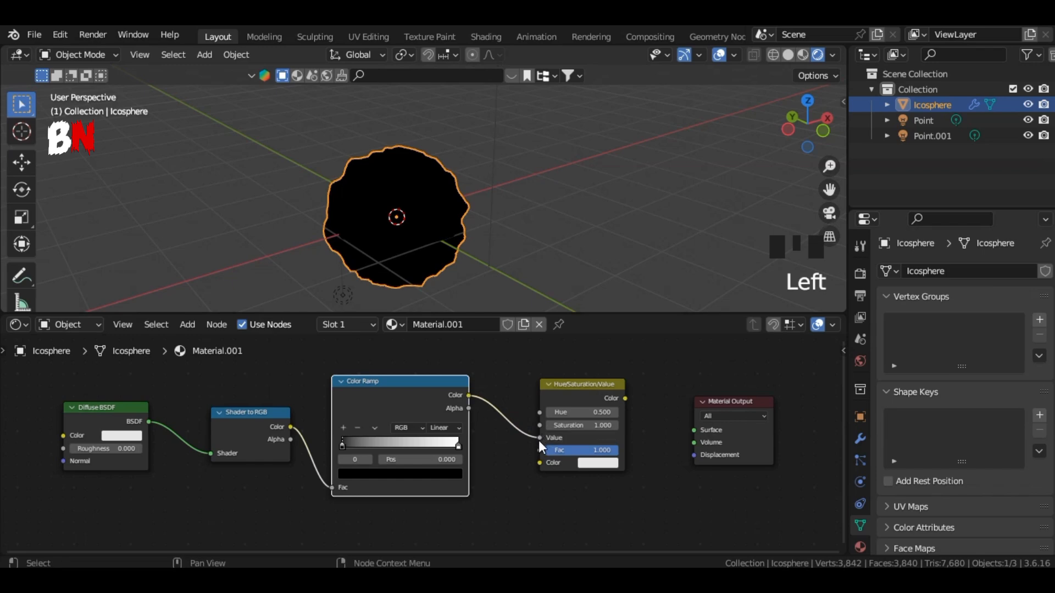
drag(624, 396, 693, 429)
Step: Set the Color Ramp's interpolation to Constant and add two more color stops, leaving the second stop selected
click(457, 428)
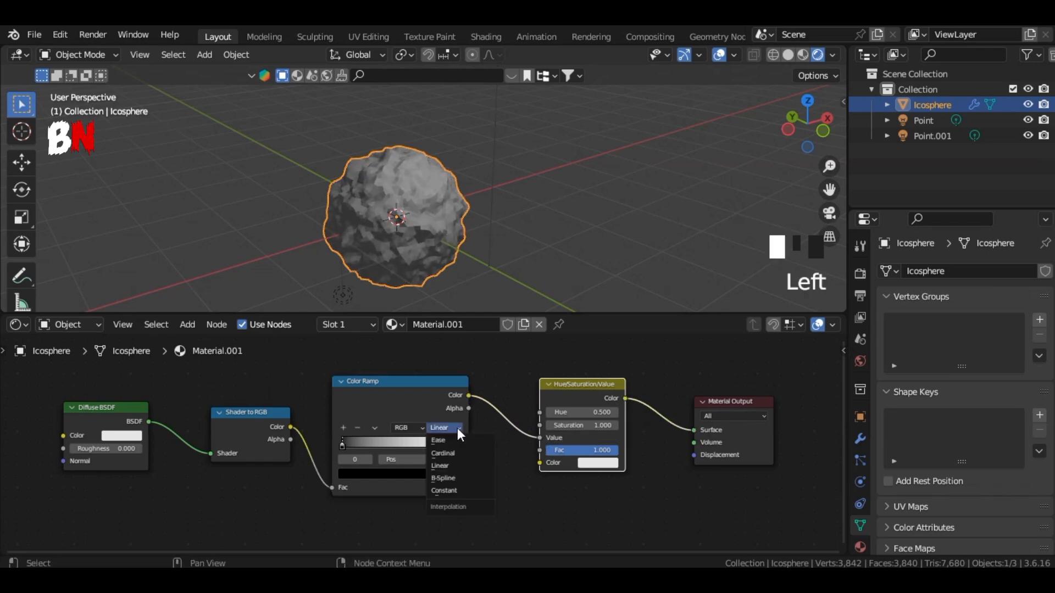
click(464, 490)
scroll(532, 478, up, 8)
drag(498, 448, 390, 460)
click(262, 411)
click(263, 410)
click(301, 448)
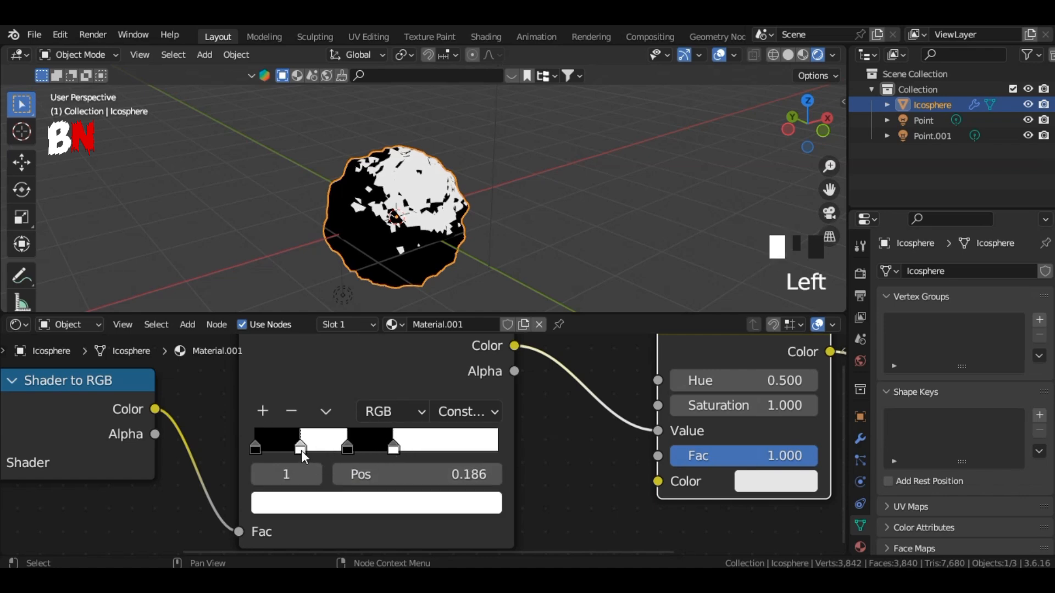
Step: Set the Color Ramp's second stop to the hex color 21262F
click(325, 503)
click(424, 368)
click(352, 400)
text(2)
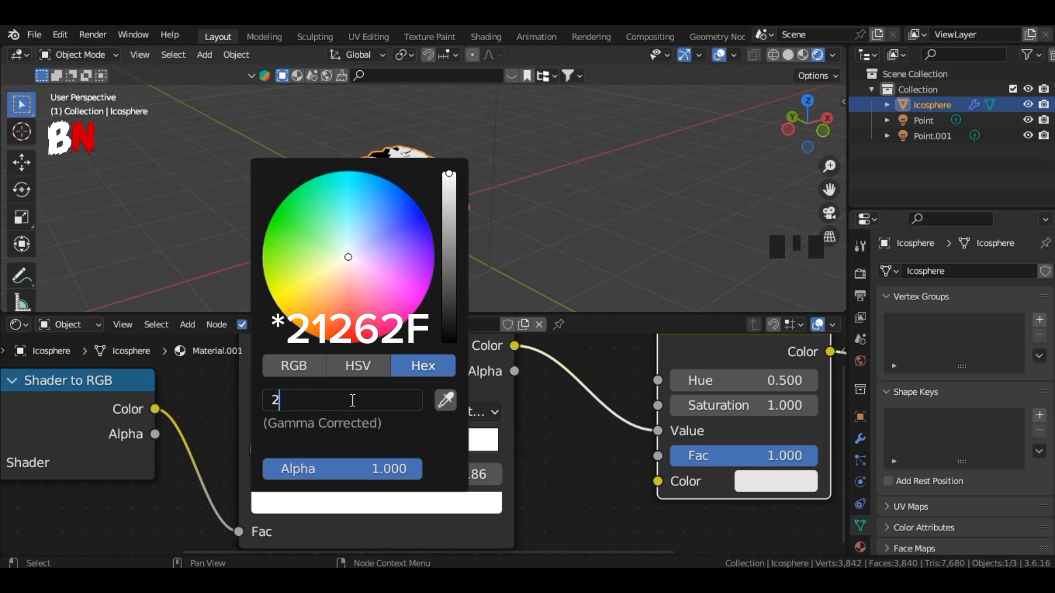
text(1262F)
key(Return)
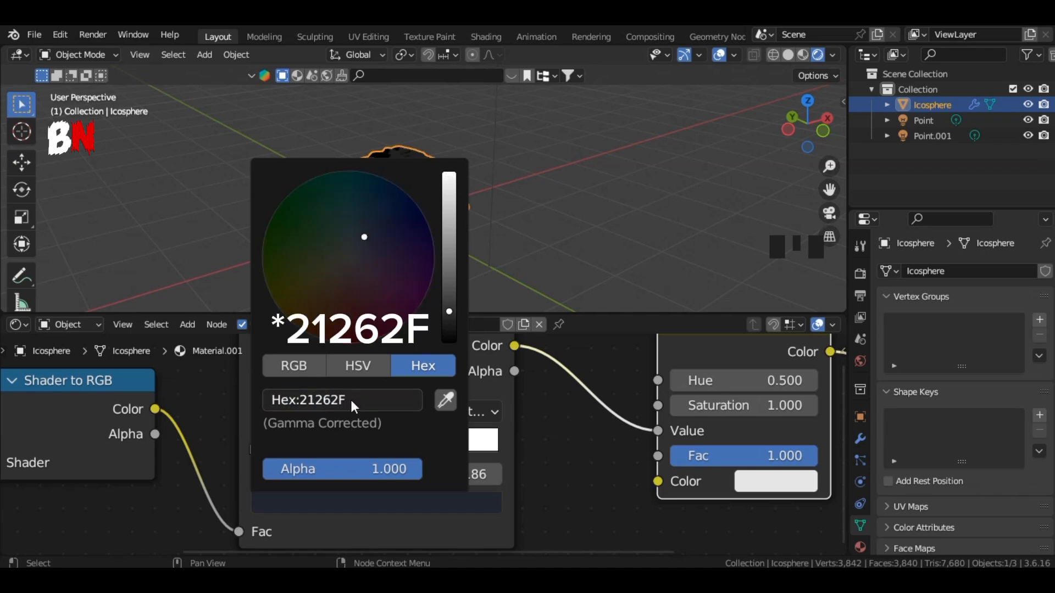
Step: Set the Color Ramp's third stop to the hex color 636D7A
click(351, 445)
click(350, 508)
click(361, 401)
text(63)
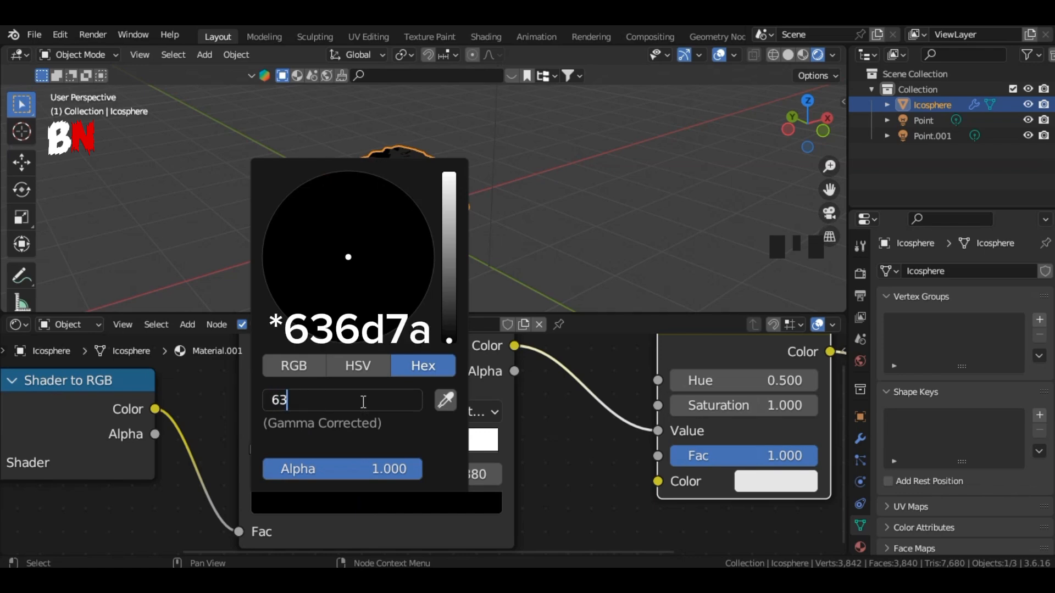
text(6d7a)
key(Return)
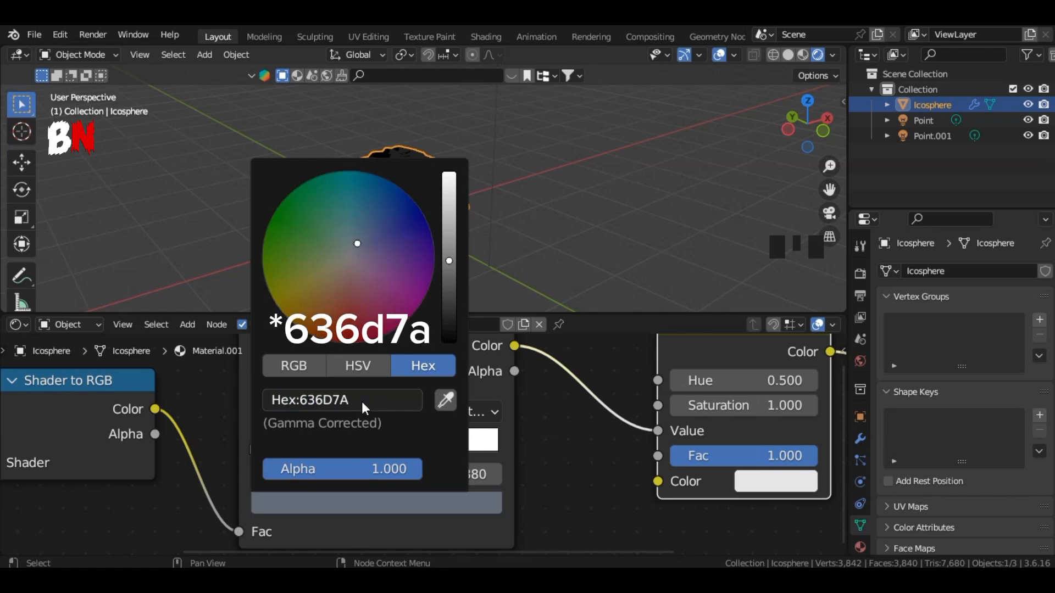
Step: Shift the last three Color Ramp stops toward the dark end, with the white stop at position 0.242
drag(339, 446, 314, 446)
drag(394, 447, 277, 448)
drag(311, 448, 296, 449)
mouse_move(358, 448)
mouse_down()
mouse_move(275, 450)
mouse_move(290, 450)
mouse_up()
drag(316, 449, 315, 449)
Step: Reposition the Point light above the icosphere
click(924, 120)
key(r)
click(796, 129)
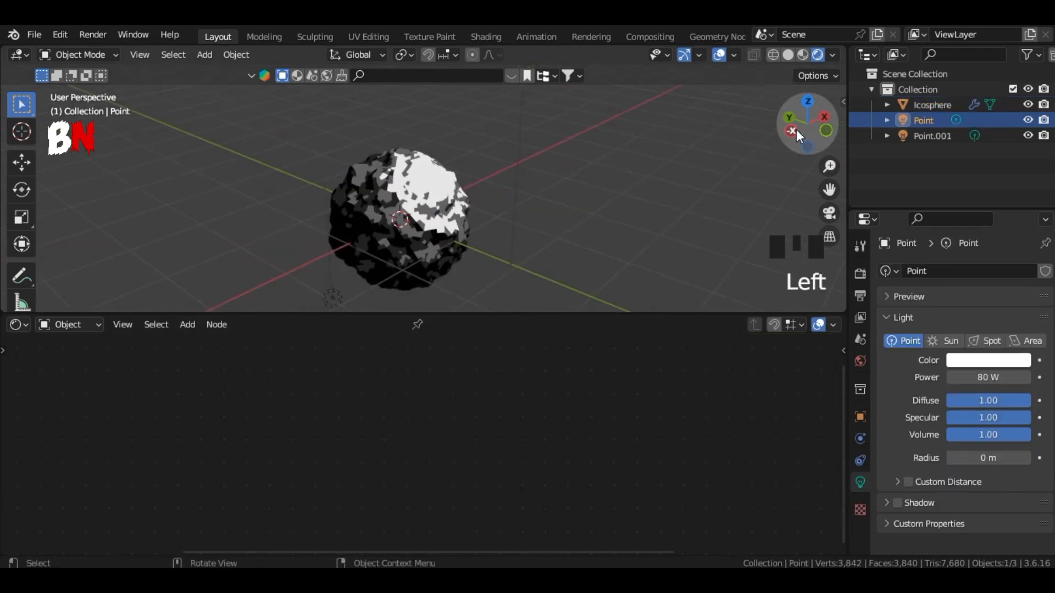
drag(829, 144, 468, 155)
click(927, 124)
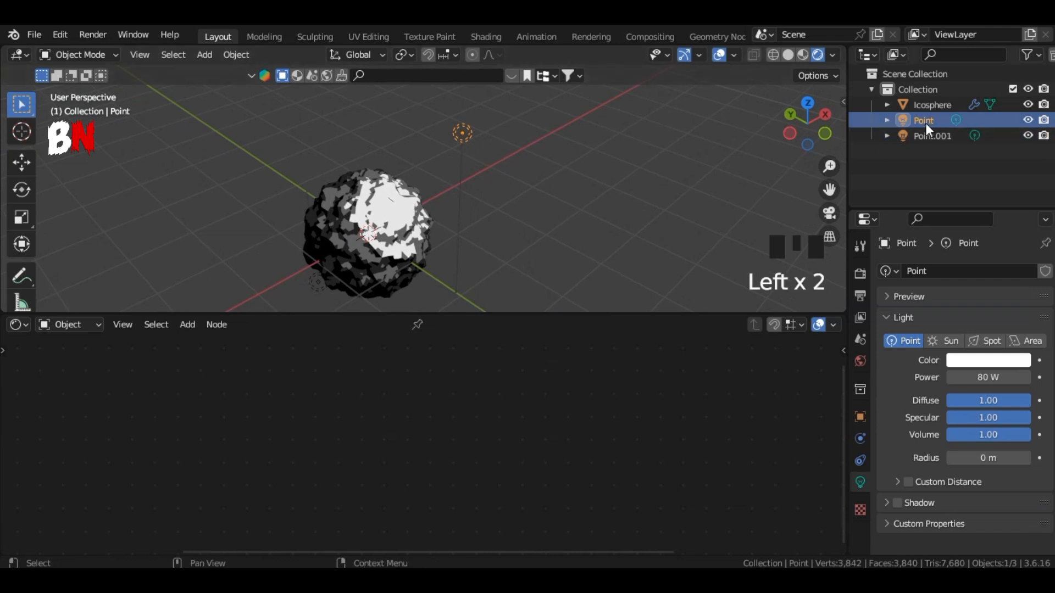
key(g)
click(507, 198)
click(508, 199)
Step: Set the power of the lower light, Point.001, to 50 W
drag(829, 190, 842, 138)
drag(825, 191, 1039, 83)
click(543, 232)
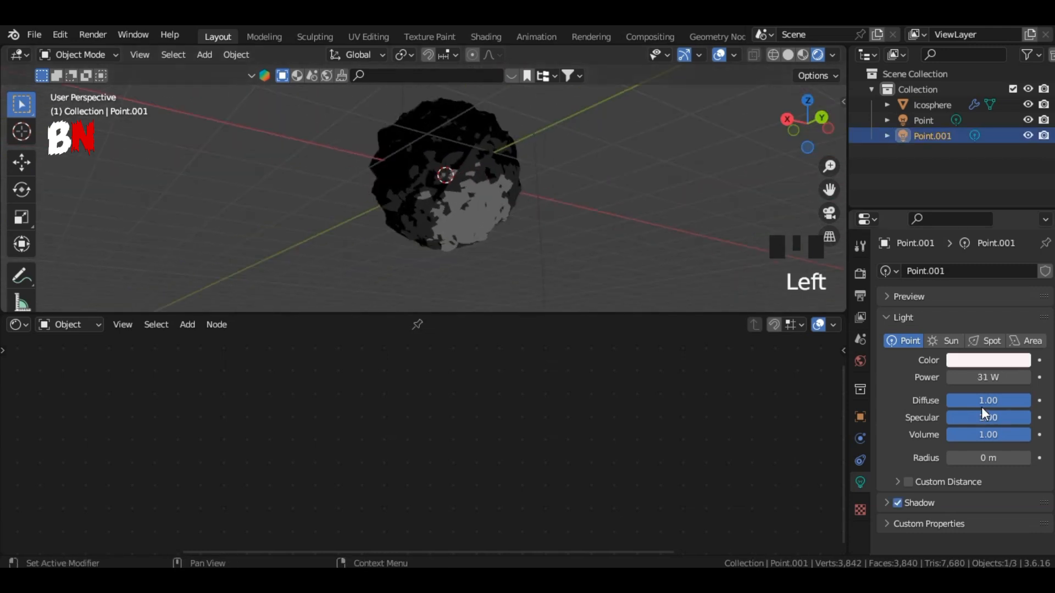
drag(988, 376, 988, 377)
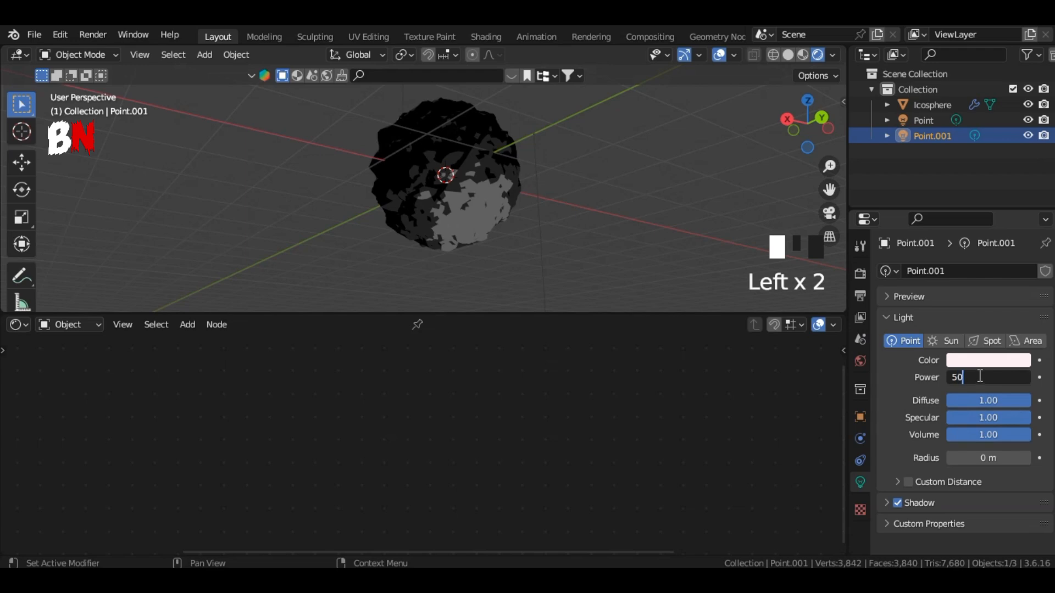
key(Return)
Step: Turn the light above the icosphere into an Area light with a power of 30 W
drag(819, 139, 720, 212)
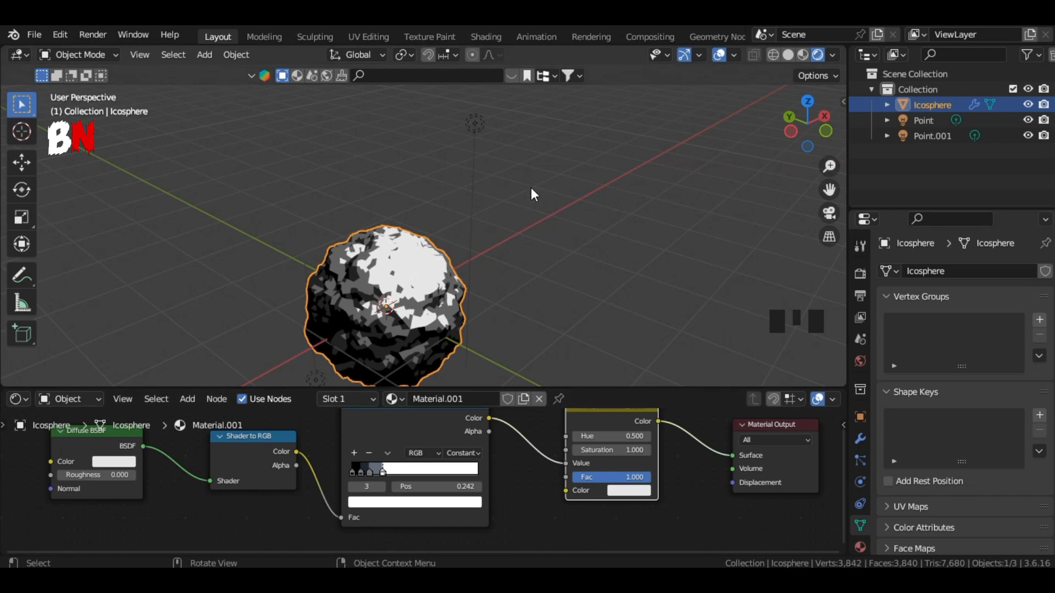
click(476, 125)
click(1027, 341)
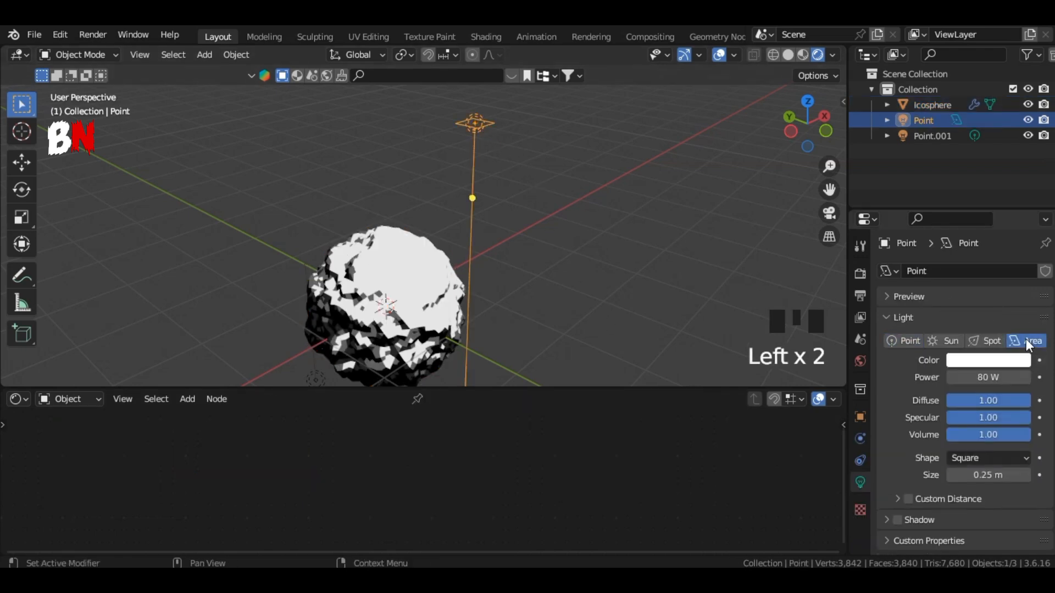
key(Return)
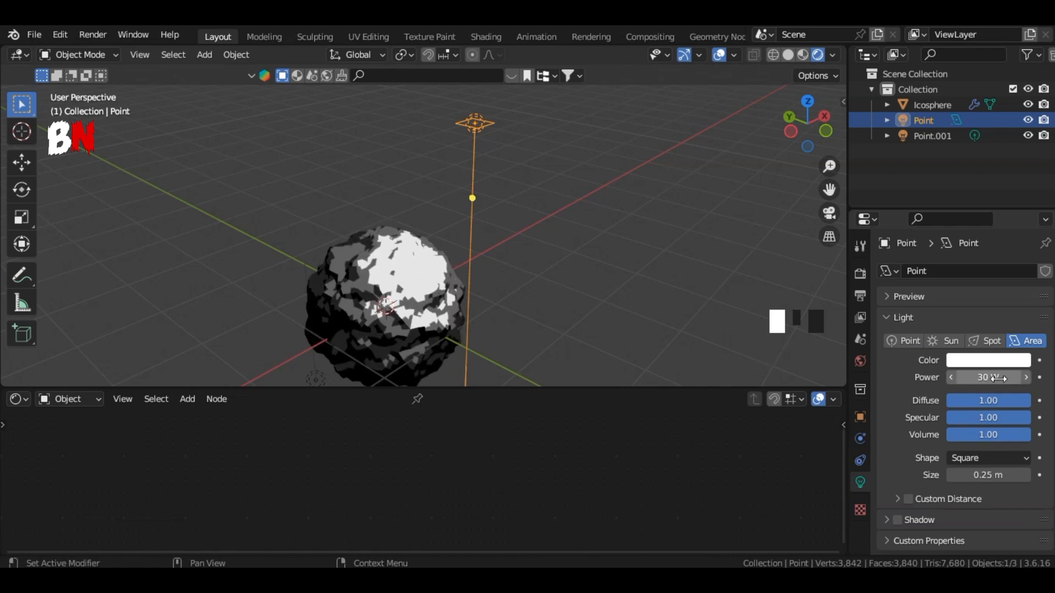
Step: Scale the upper area light by about 4.4 and rotate it about 28° so that it aims at the icosphere
key(s)
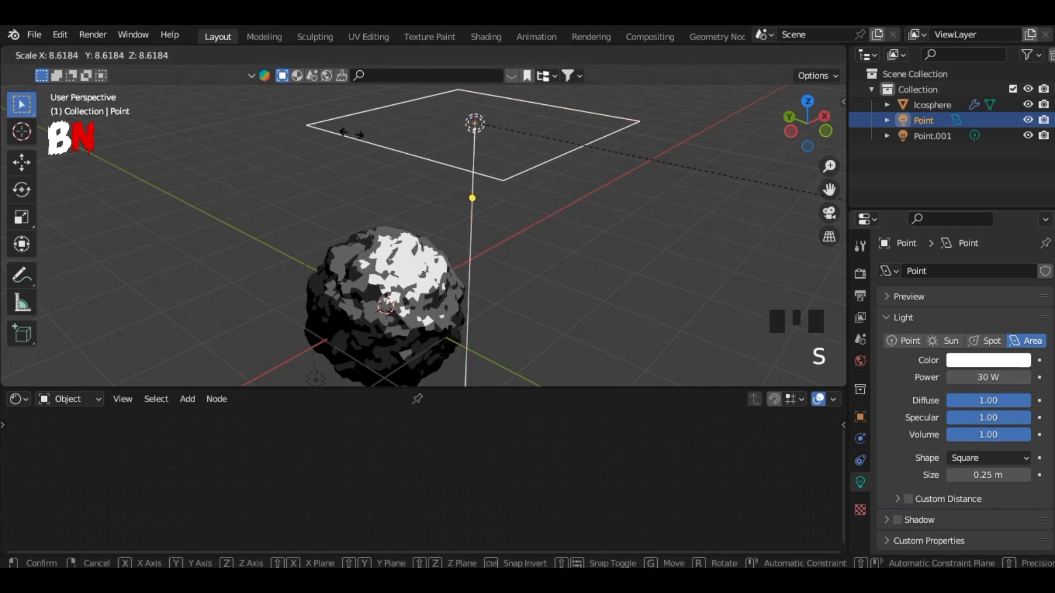
click(443, 265)
key(r)
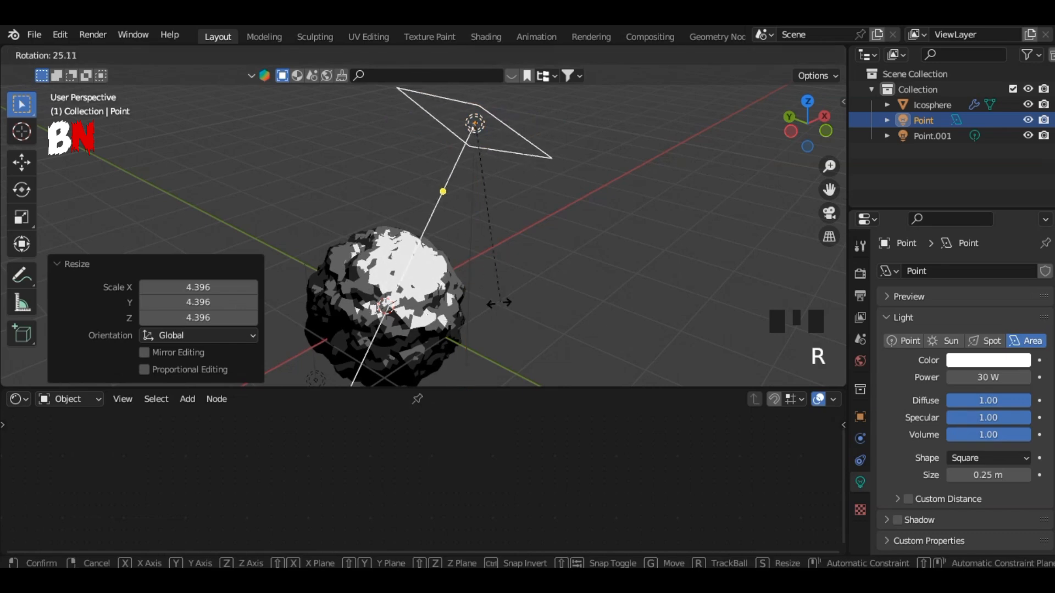
key(Return)
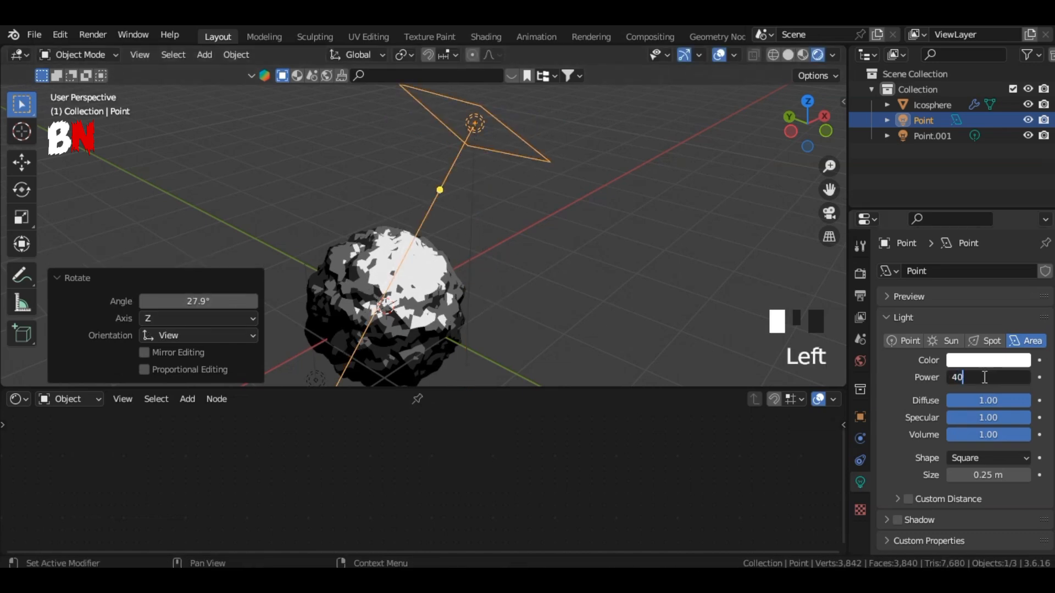
Step: Set the upper area light's power to 40 W and deselect it
key(Return)
click(641, 287)
mouse_move(808, 123)
mouse_down()
mouse_move(906, 38)
mouse_move(915, 50)
mouse_move(882, 91)
mouse_move(827, 130)
mouse_up()
drag(830, 190, 869, 154)
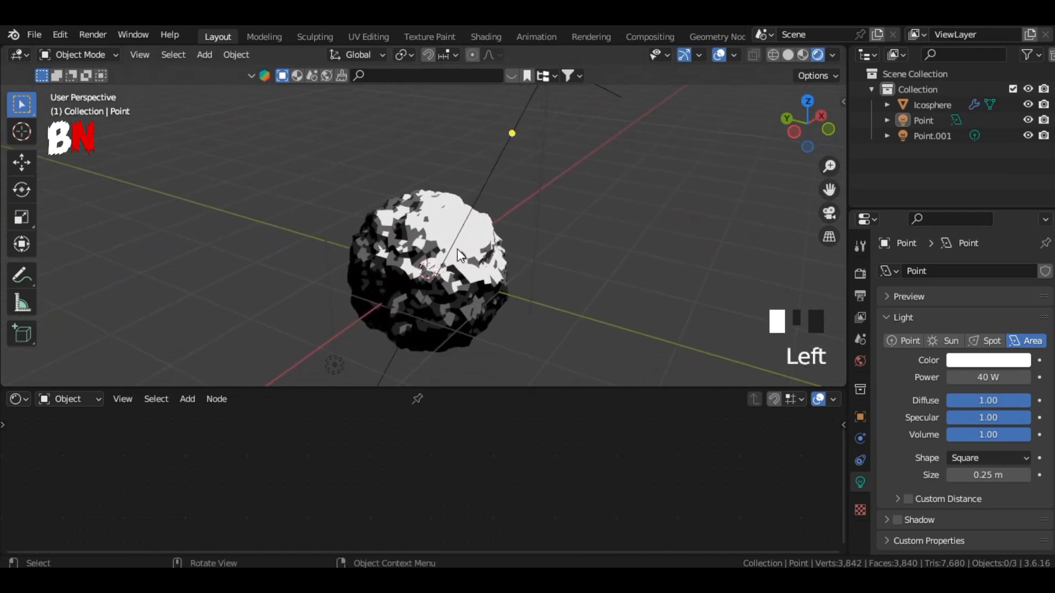
Step: In the icosphere's material, connect the Shader to RGB Color output to the Hue/Saturation/Value node's Color input
click(460, 256)
scroll(523, 500, down, 2)
middle_drag(523, 499, 626, 504)
drag(615, 388, 612, 307)
drag(808, 123, 1006, 22)
scroll(458, 487, up, 4)
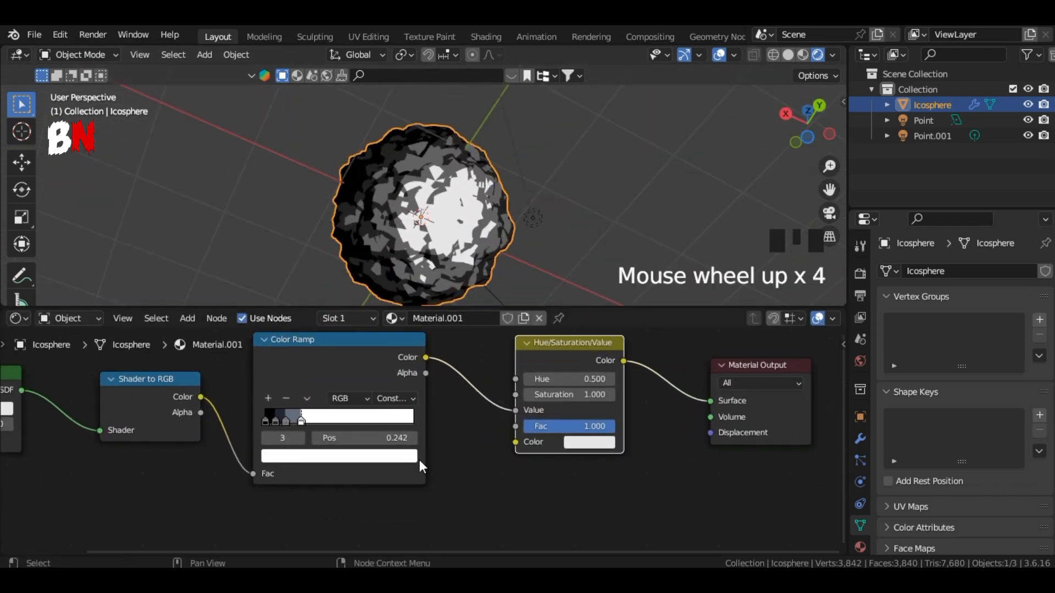
drag(201, 396, 329, 423)
drag(510, 443, 512, 444)
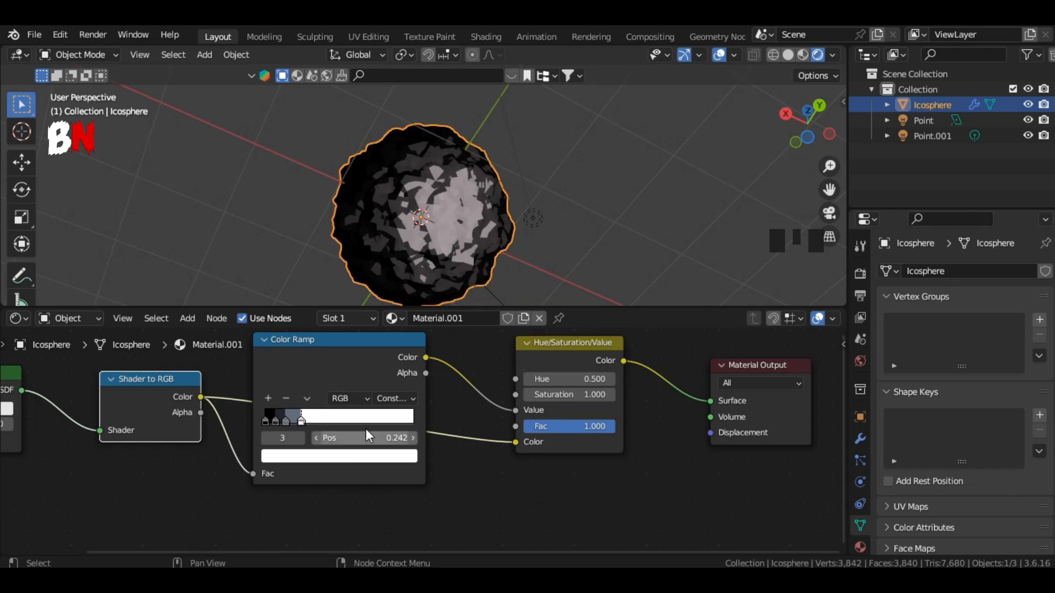
Step: Change the color of the lower light, Point.001, to a warm yellow
click(533, 219)
click(533, 218)
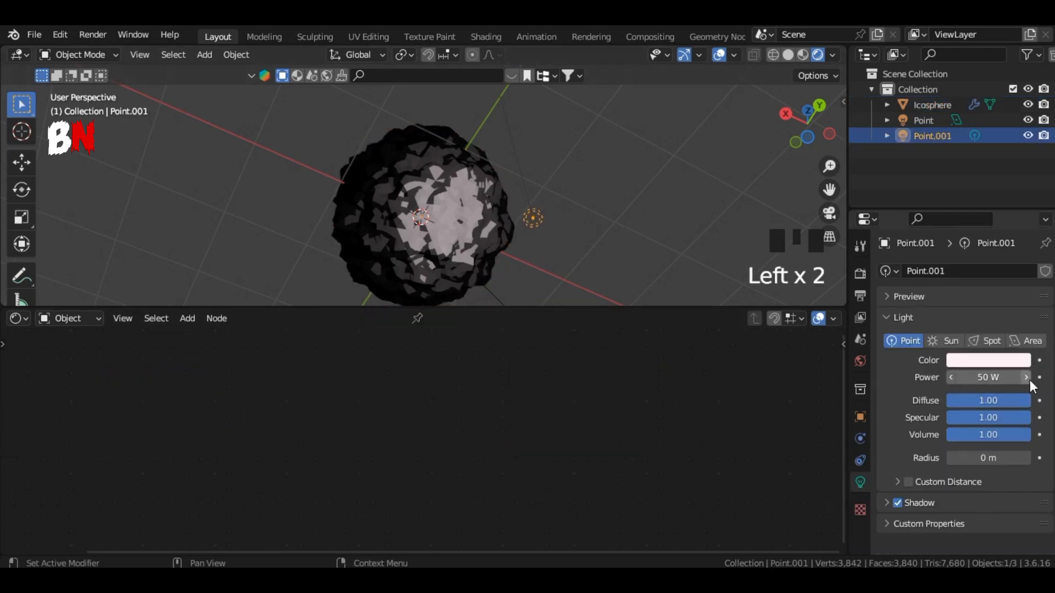
click(997, 361)
drag(945, 196, 923, 238)
Step: Turn the lower light into an Area light and rotate it about 144° in right view to aim at the icosphere
click(533, 218)
click(1026, 341)
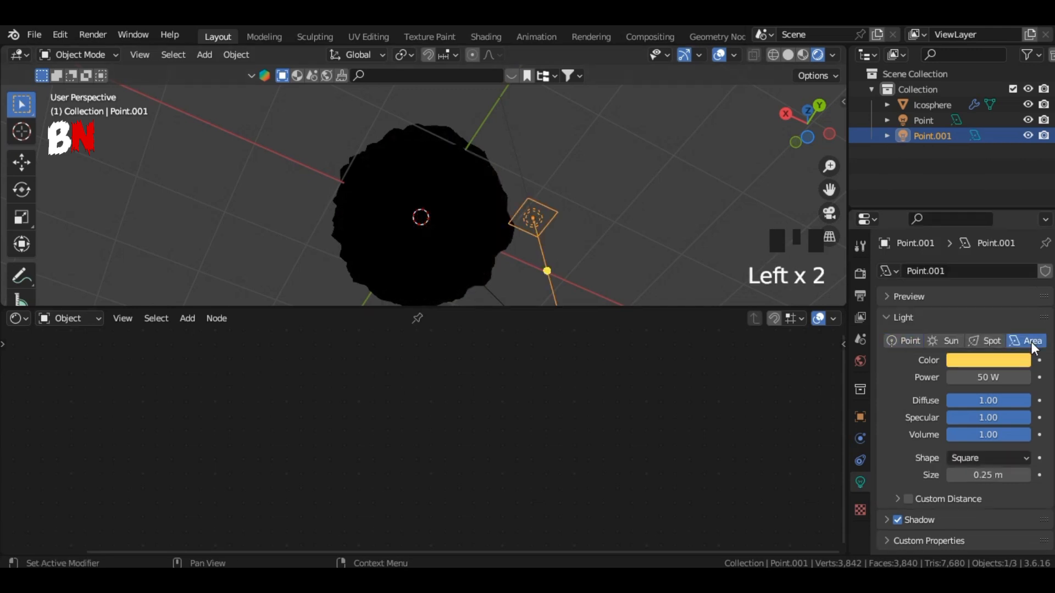
click(786, 113)
scroll(732, 189, down, 3)
drag(830, 191, 843, 104)
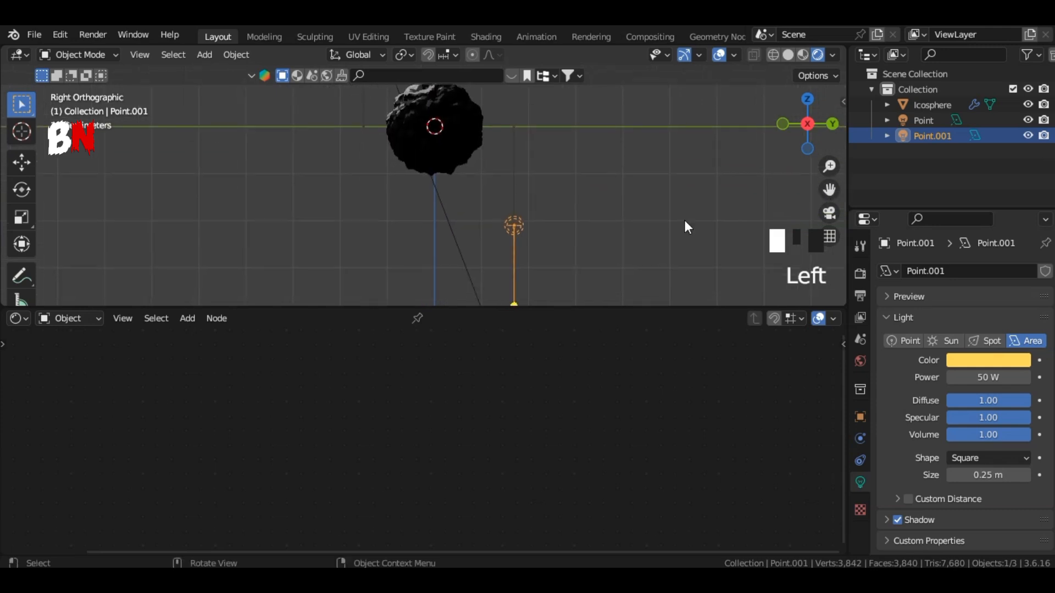
key(r)
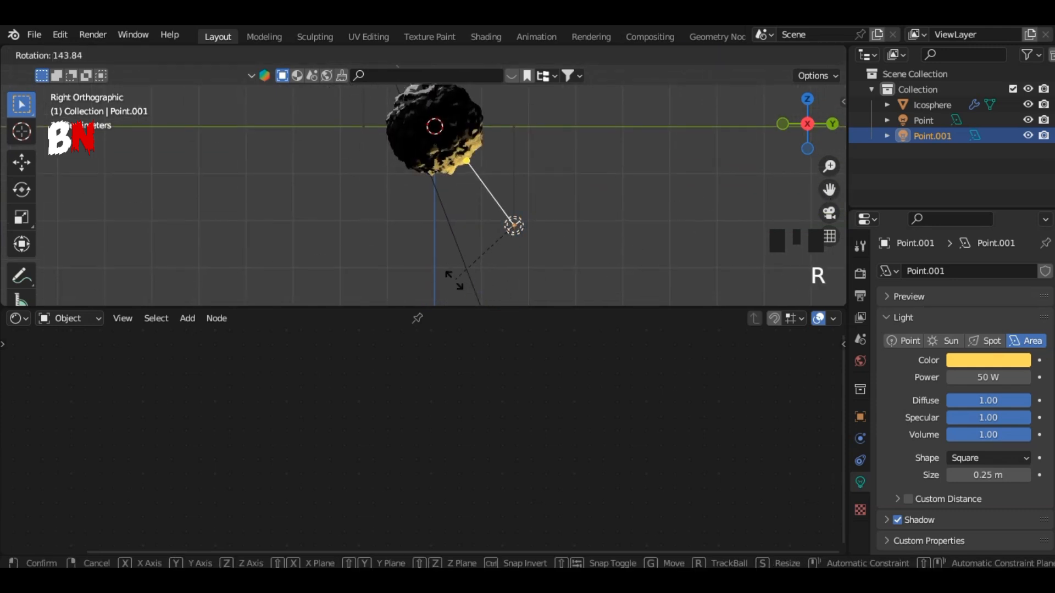
click(454, 281)
Step: Change the lower area light's color to teal
drag(801, 144, 813, 132)
scroll(505, 220, up, 5)
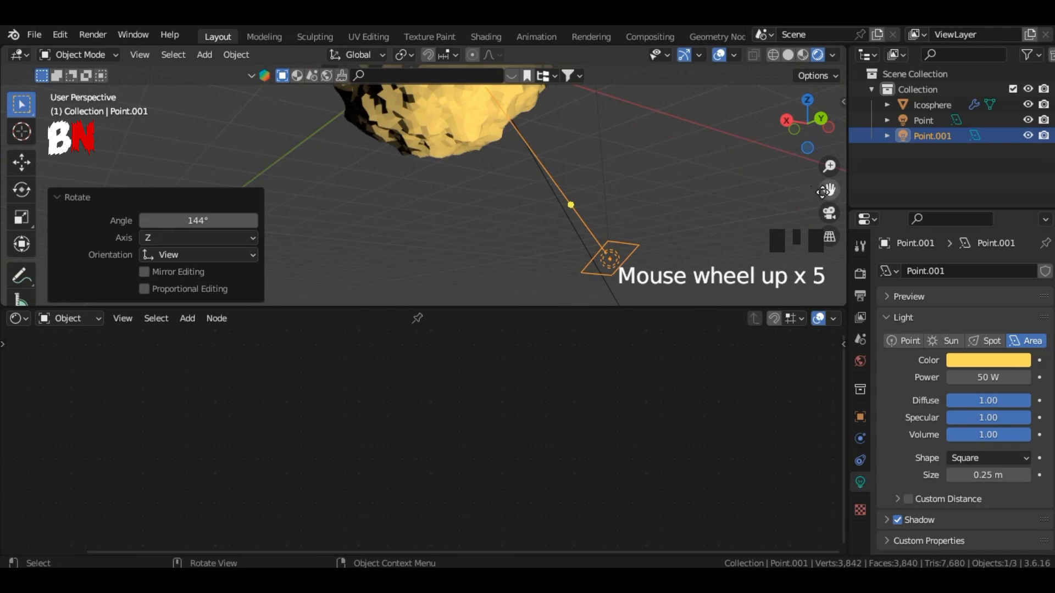
drag(829, 191, 828, 328)
drag(805, 128, 815, 145)
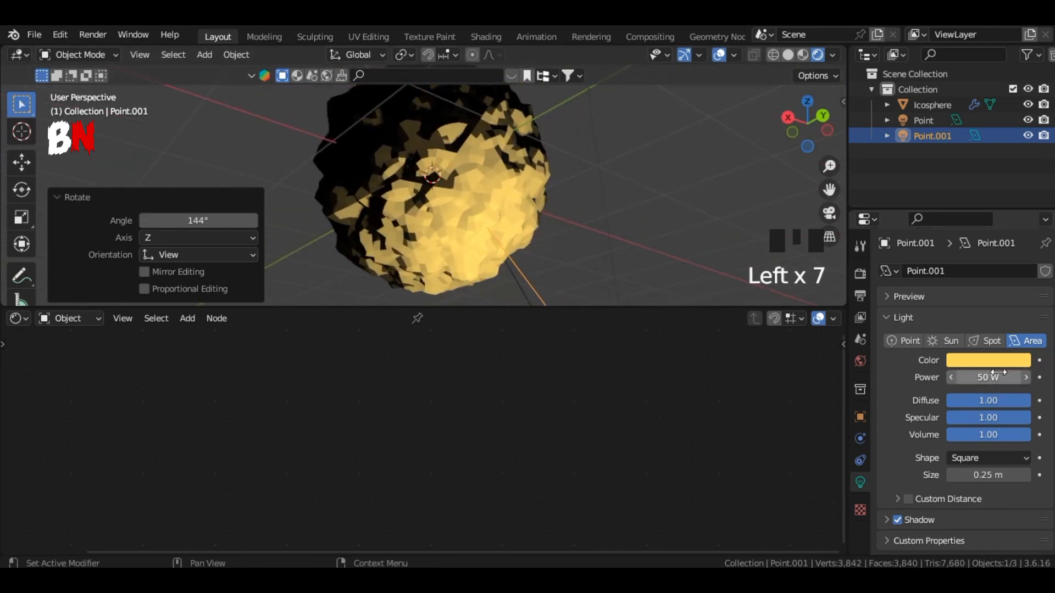
drag(998, 373, 983, 373)
click(989, 364)
drag(956, 224, 901, 178)
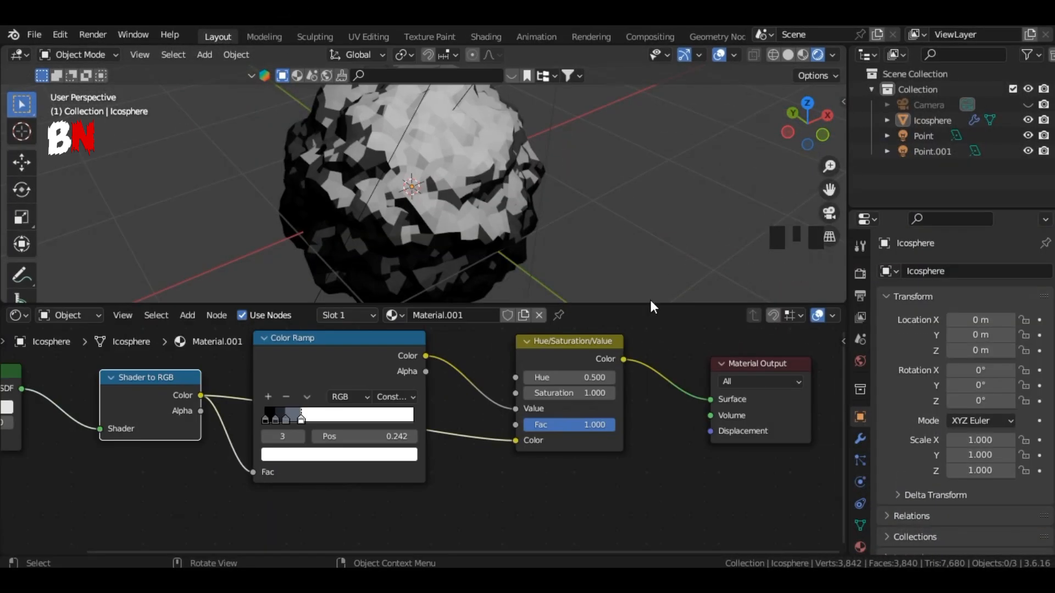
Step: Enlarge the 3D view and apply Shade Smooth to the icosphere
drag(650, 303, 650, 557)
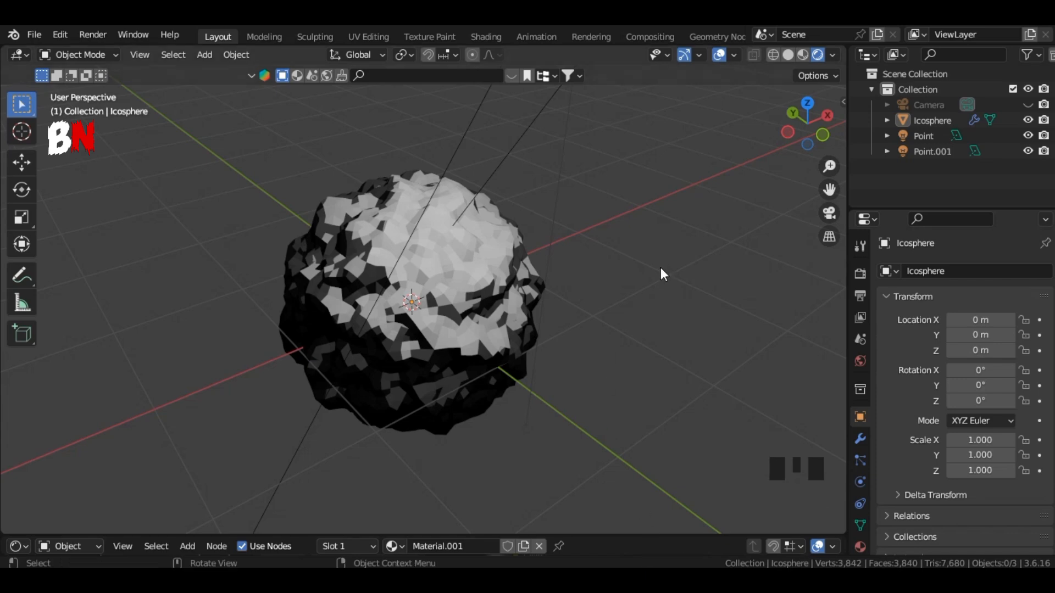
click(498, 255)
right_click(439, 227)
click(440, 227)
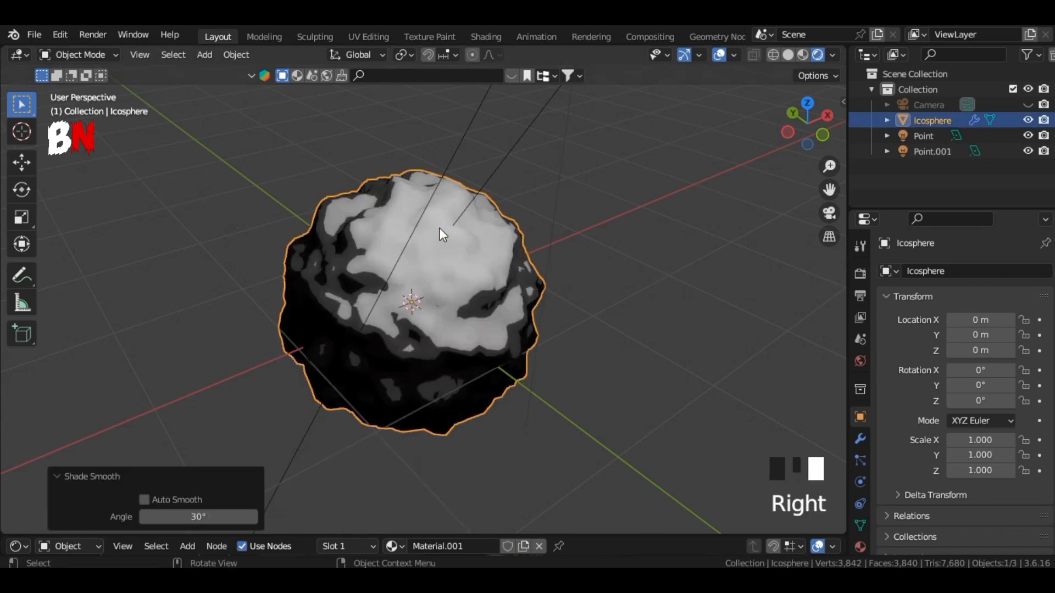
Step: Fine-tune the Color Ramp by moving the second and third stops closer to black and the white stop to 0.251
drag(619, 534, 629, 342)
click(437, 236)
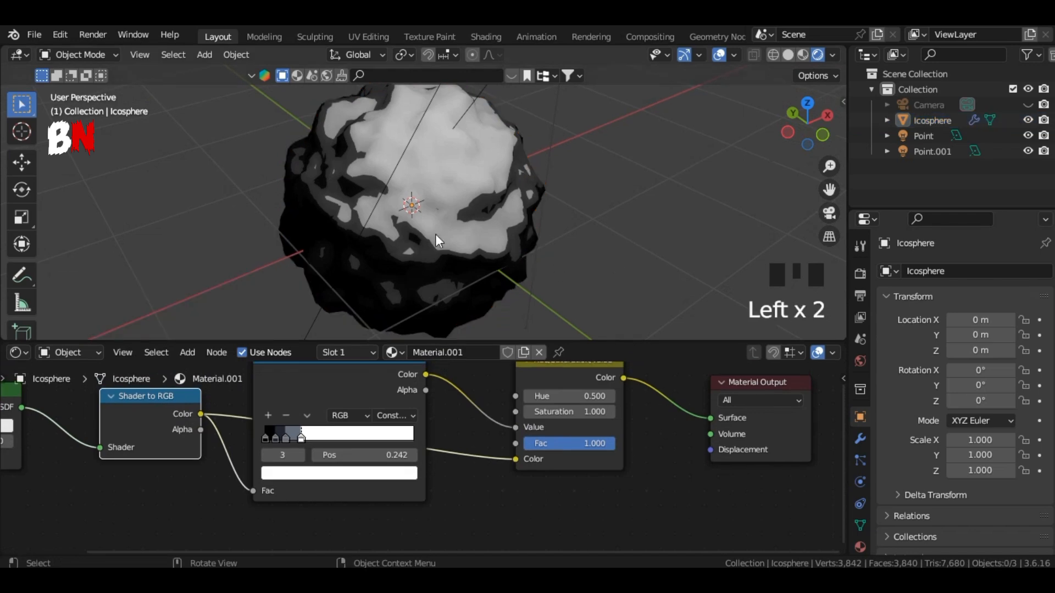
scroll(452, 453, up, 2)
click(269, 426)
mouse_move(268, 427)
mouse_down()
mouse_move(284, 434)
mouse_move(229, 431)
mouse_move(269, 433)
mouse_up()
click(248, 431)
click(549, 329)
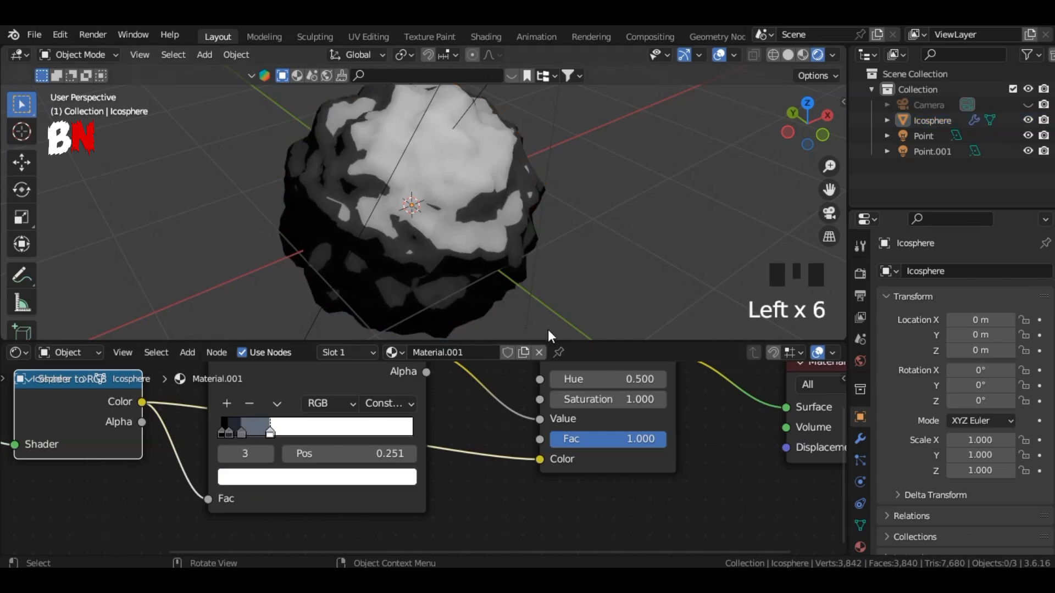
drag(588, 343, 589, 432)
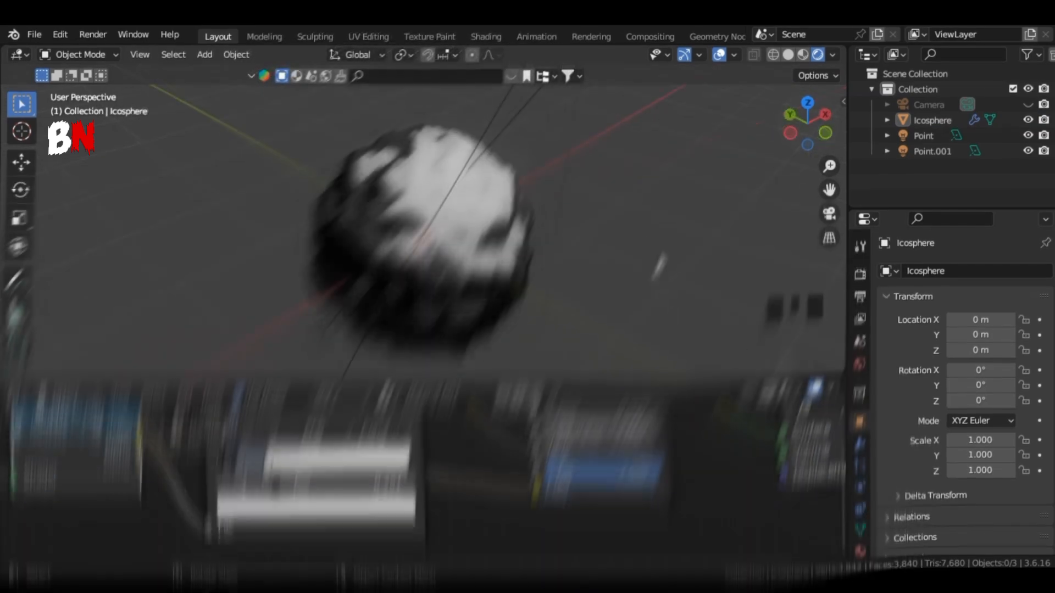
Step: Add a second material slot to the icosphere with a new material named outlines
click(481, 198)
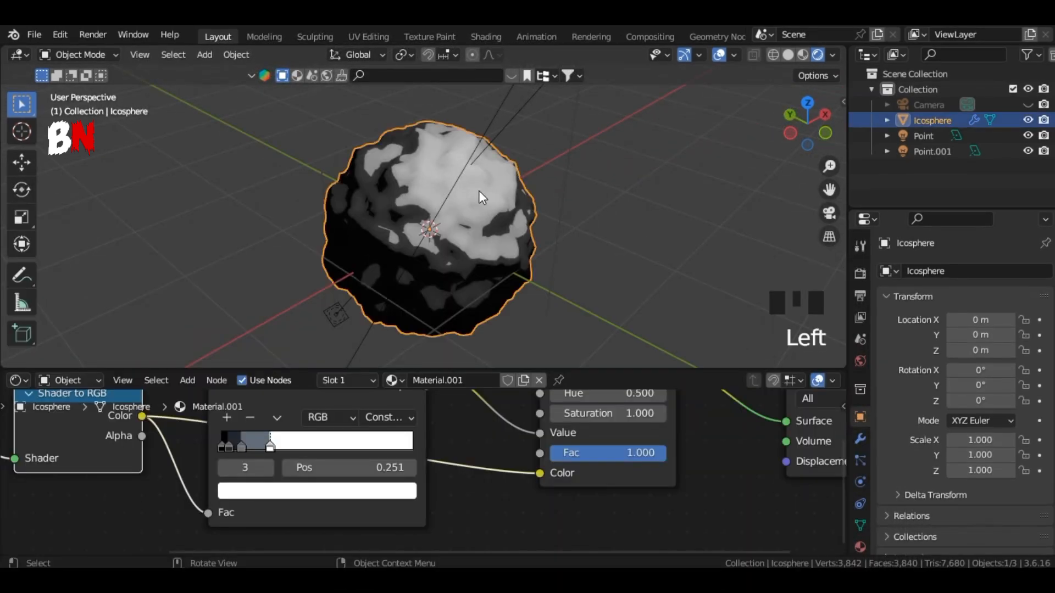
click(860, 547)
click(1046, 273)
click(980, 369)
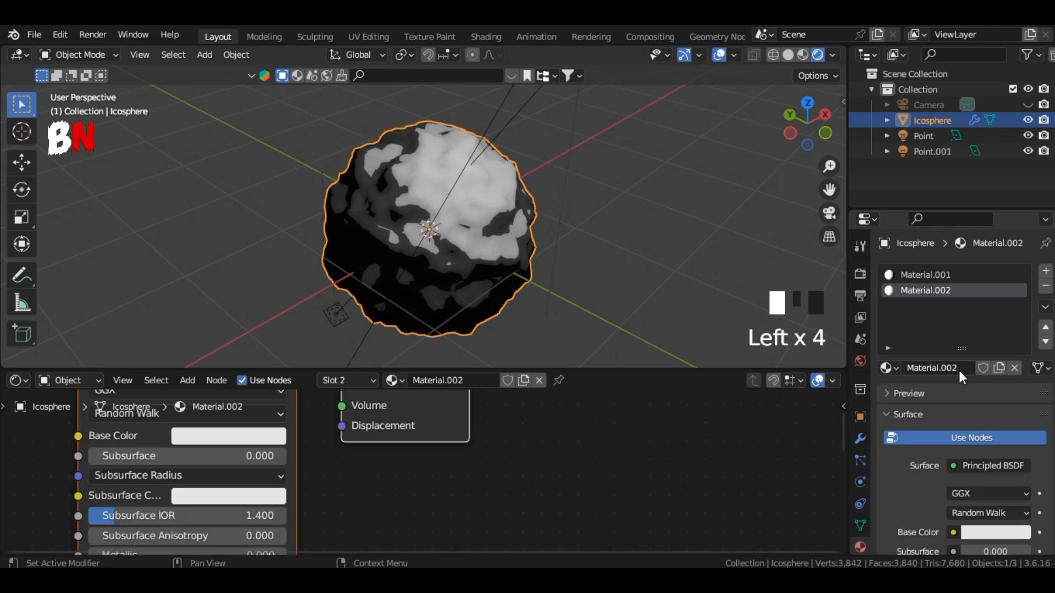
click(959, 368)
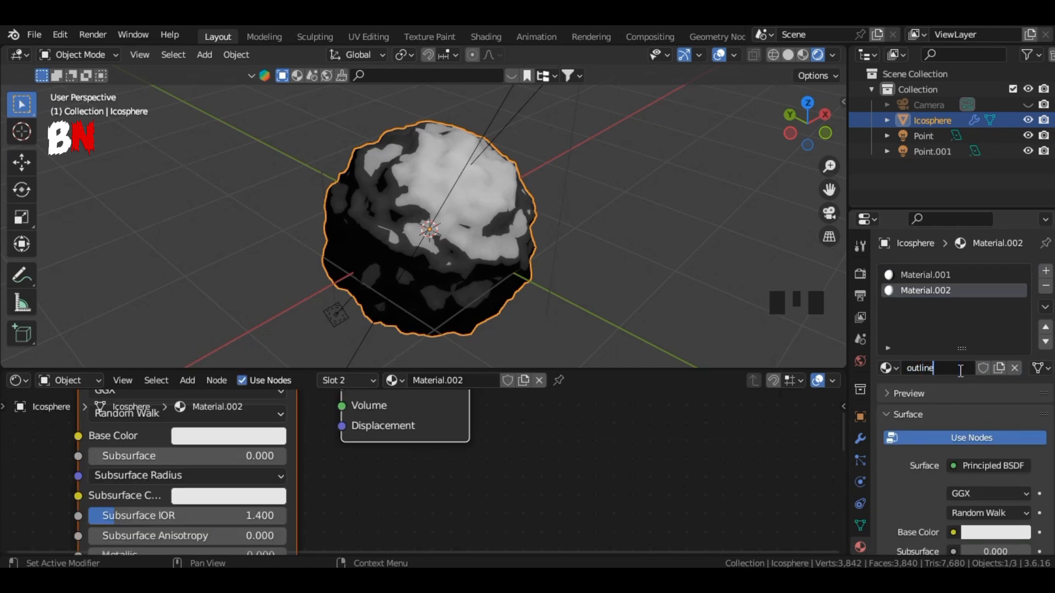
Step: Set the outlines material's surface to Emission and enable Backface Culling
click(953, 465)
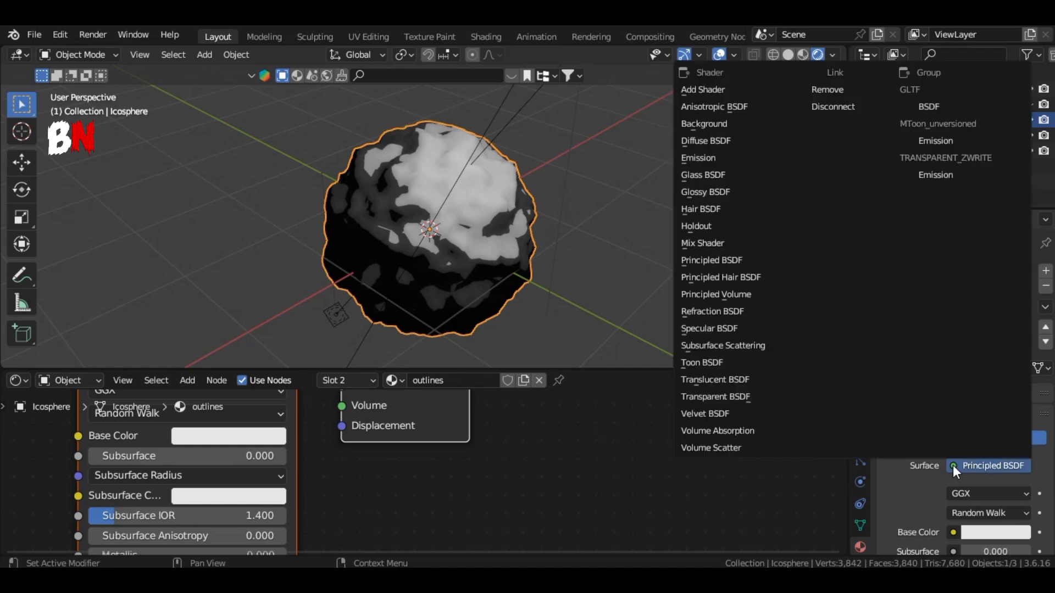
click(746, 160)
scroll(934, 494, down, 7)
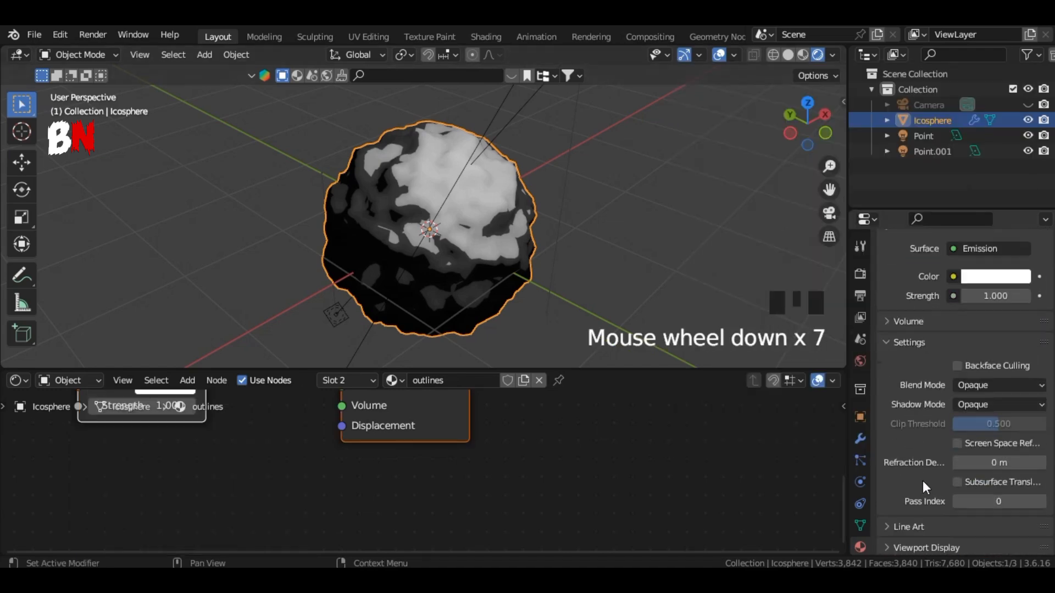
click(959, 366)
Step: Add a Solidify modifier to the icosphere
click(860, 438)
click(982, 259)
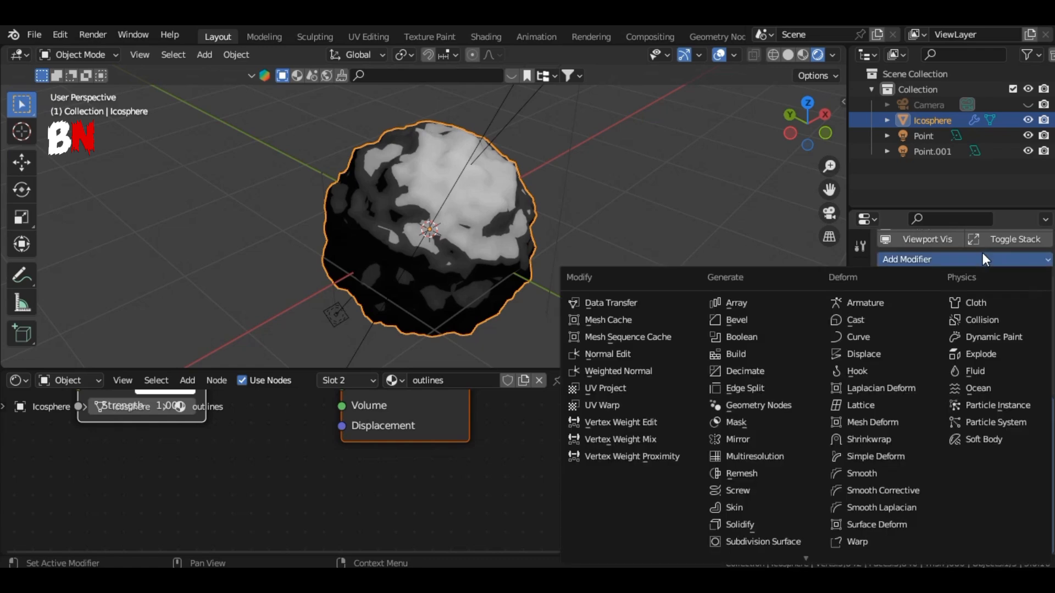
click(744, 523)
scroll(908, 469, down, 14)
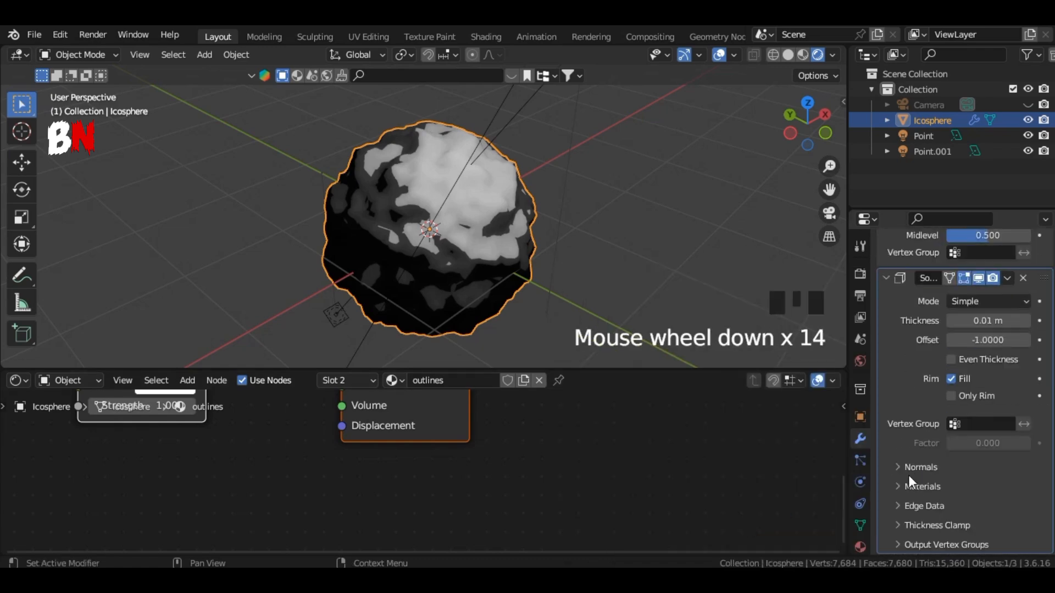
Step: Set the Solidify modifier's Material Offset to 1 so its shell uses the outlines material
click(1040, 498)
scroll(936, 492, down, 2)
click(912, 406)
click(918, 487)
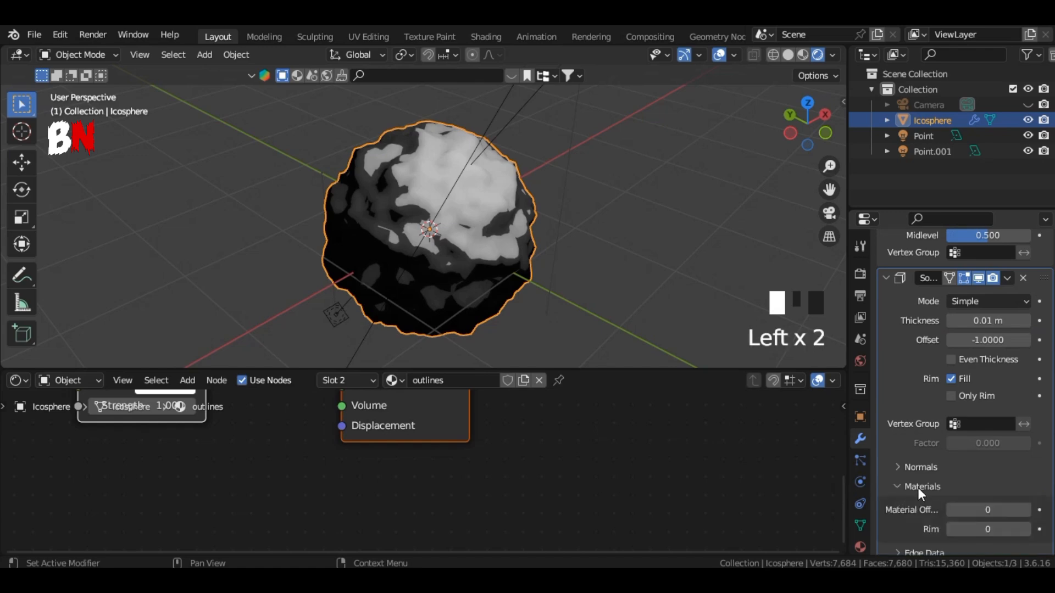
click(1026, 511)
click(902, 487)
Step: Set the Solidify modifier's thickness to 0.02 m
scroll(905, 463, up, 7)
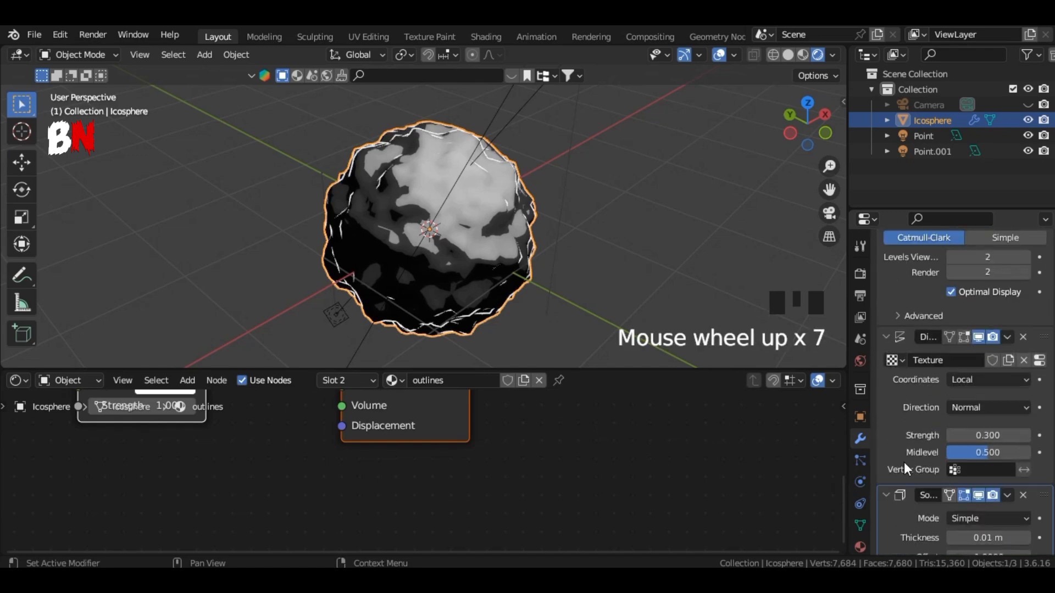
scroll(912, 451, down, 8)
click(1024, 408)
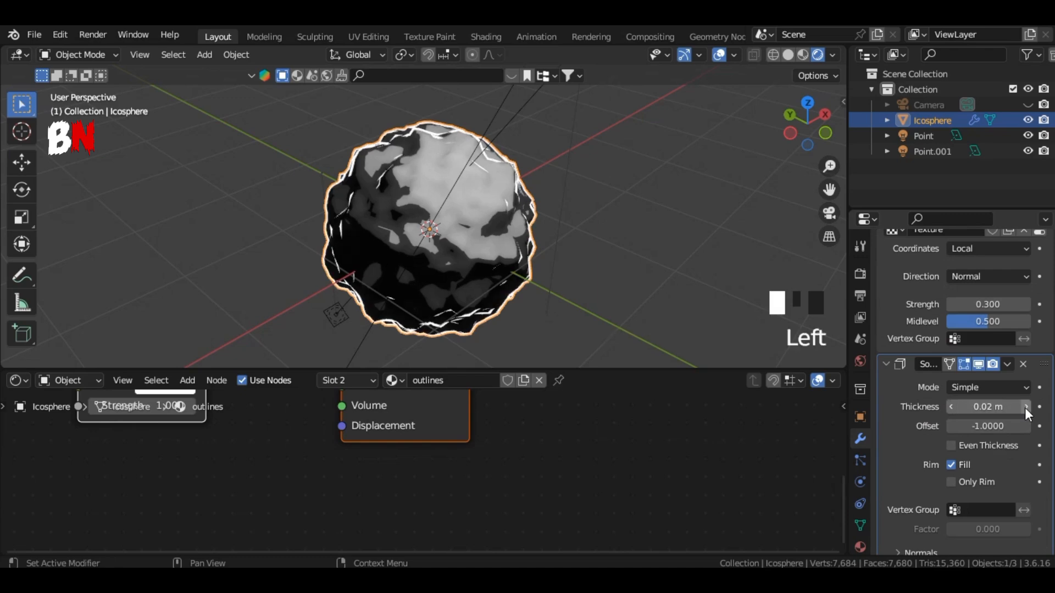
Step: Collapse the icosphere's Subdivision, Displace and Solidify modifiers in the modifier stack
scroll(904, 436, up, 6)
scroll(893, 362, up, 5)
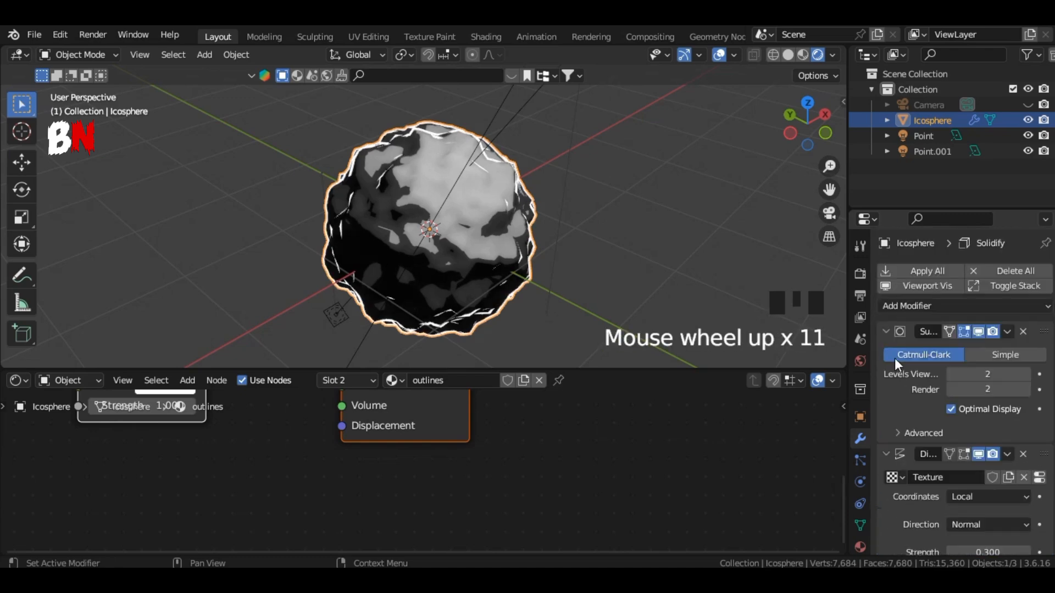
click(886, 329)
click(886, 352)
click(888, 373)
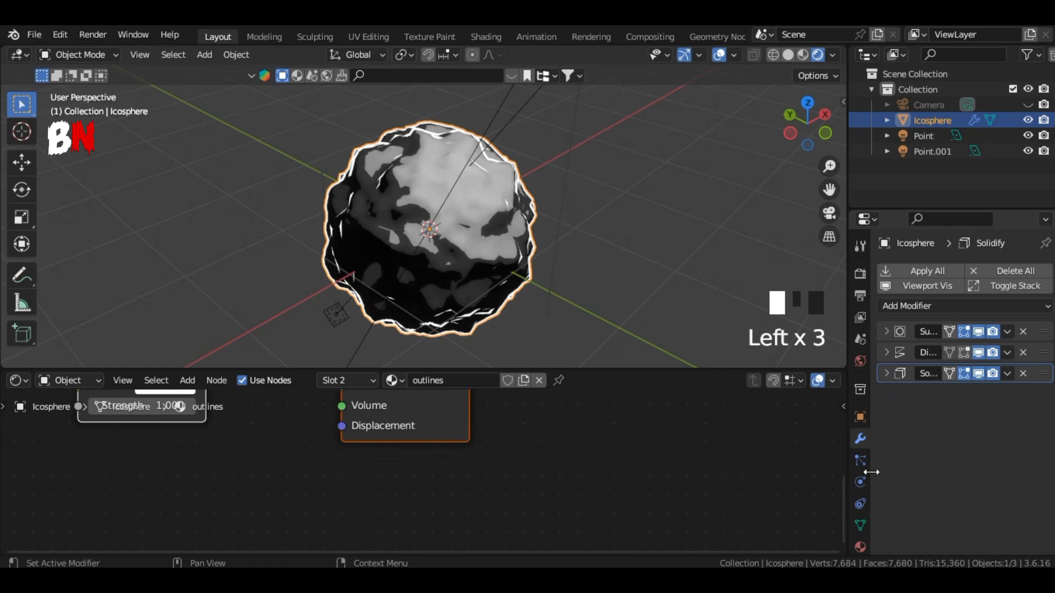
Step: Change the outlines material's emission color to a near-white pale green and deselect the icosphere
click(863, 545)
click(980, 493)
mouse_move(949, 321)
mouse_down()
mouse_move(945, 306)
mouse_move(932, 347)
mouse_move(962, 356)
mouse_up()
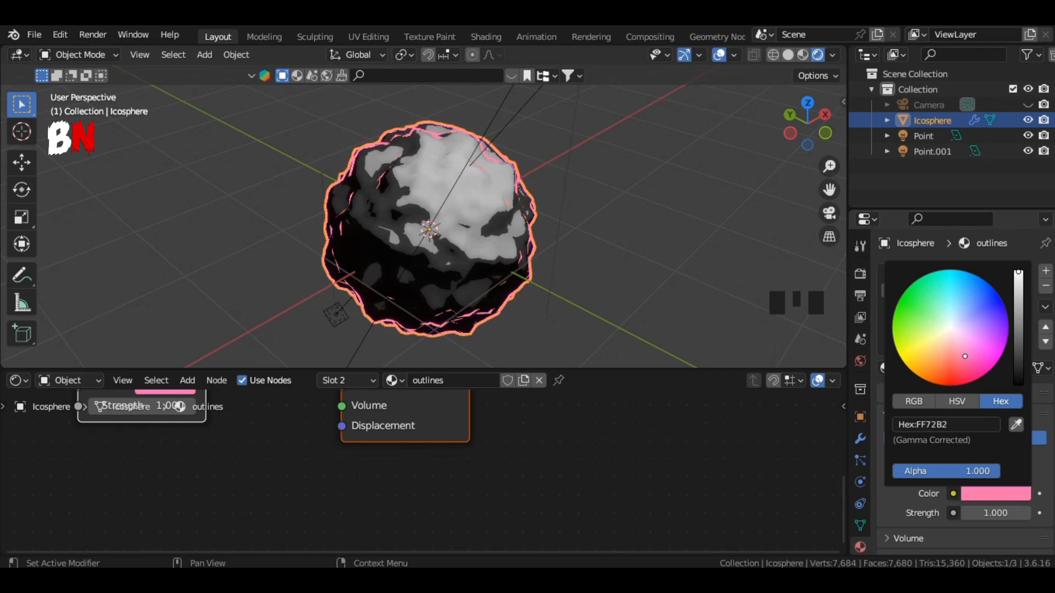
click(661, 194)
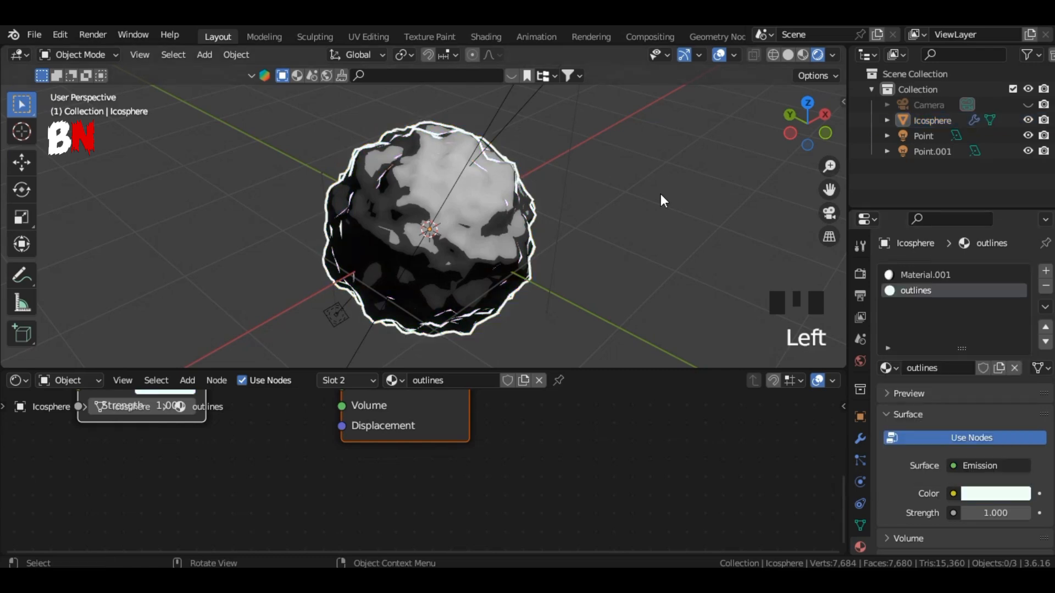
drag(808, 125, 1015, 41)
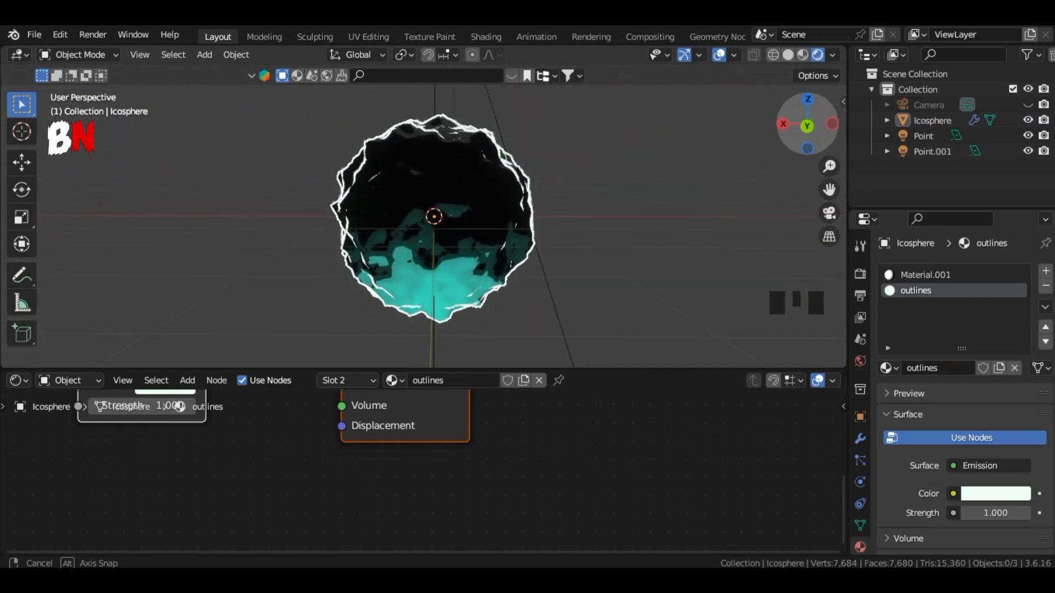
drag(808, 125, 940, 9)
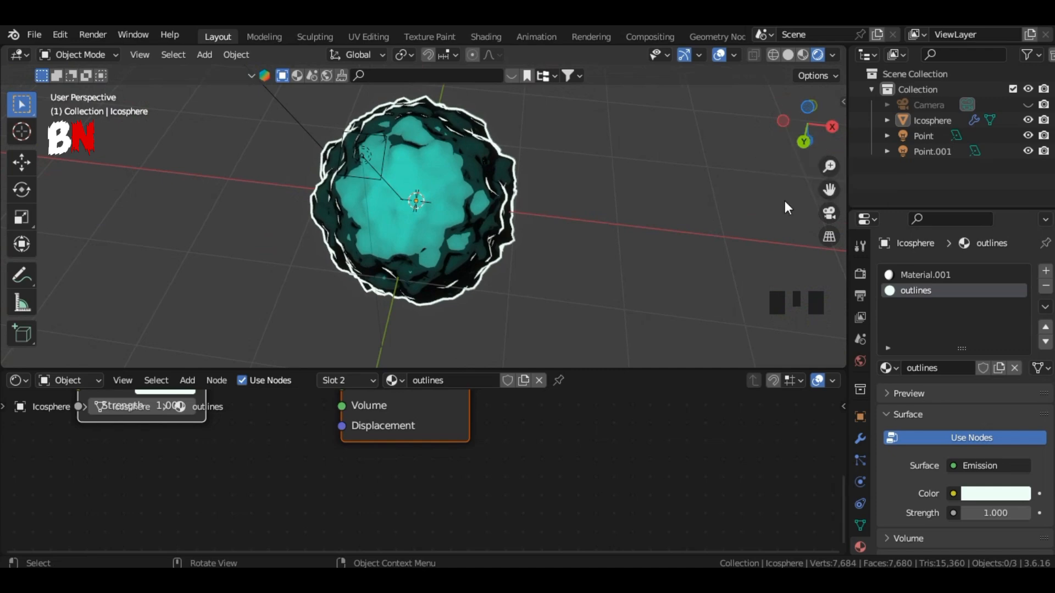